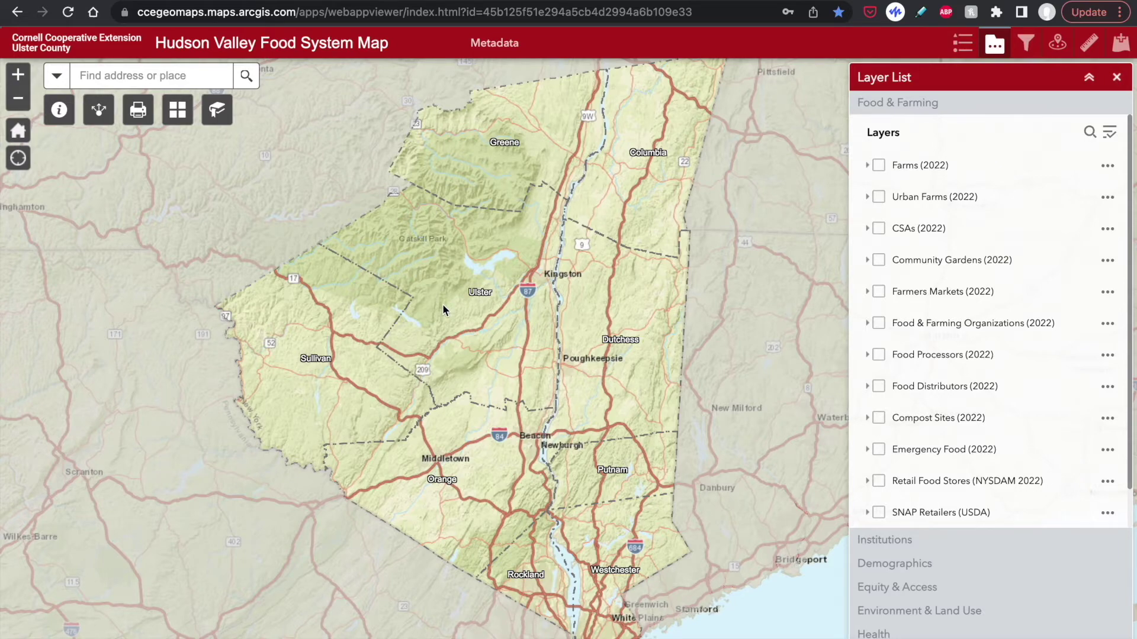
Step: Try zooming in on the map and return it to its default extent
{"action": "scroll", "coordinate": [442, 305], "scroll_direction": "up", "scroll_amount": 3}
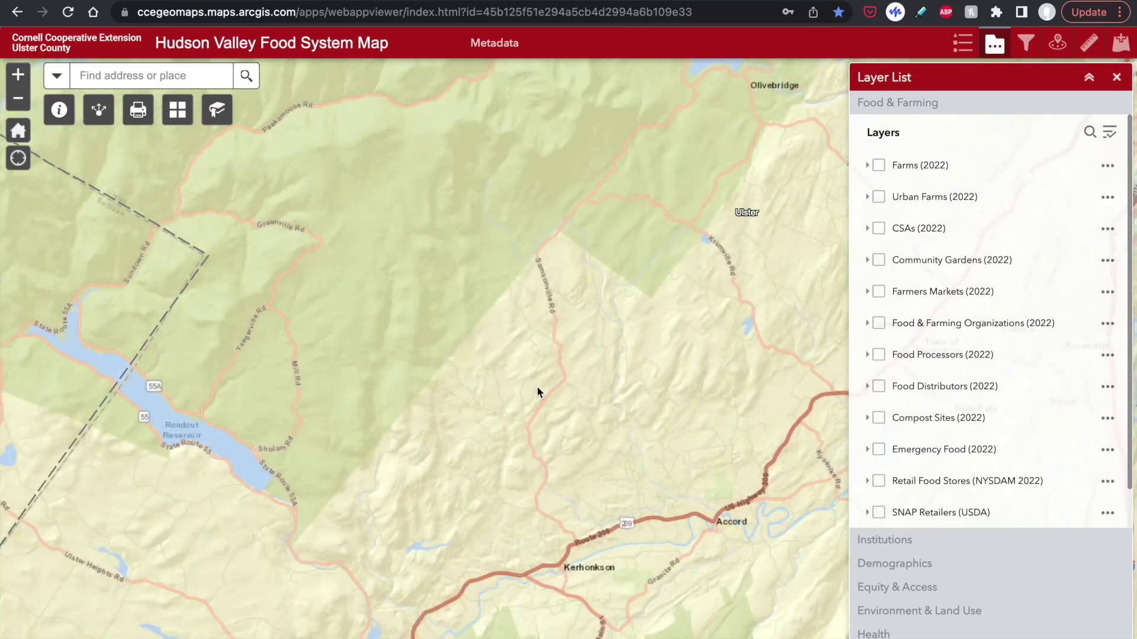
{"action": "left_click", "coordinate": [18, 131]}
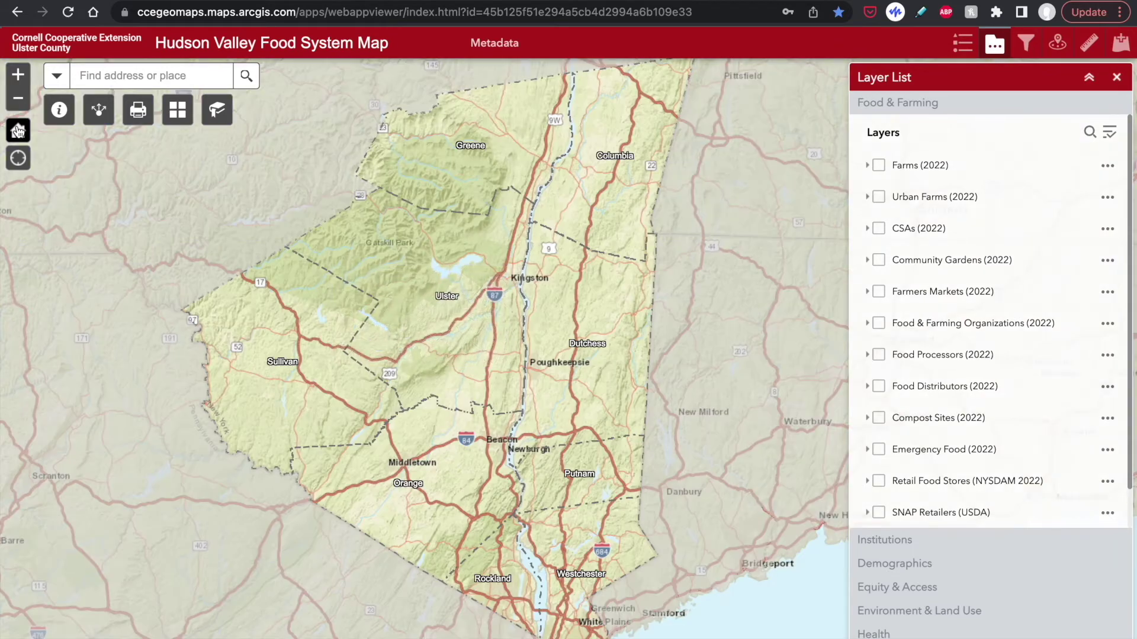
{"action": "left_click", "coordinate": [19, 77]}
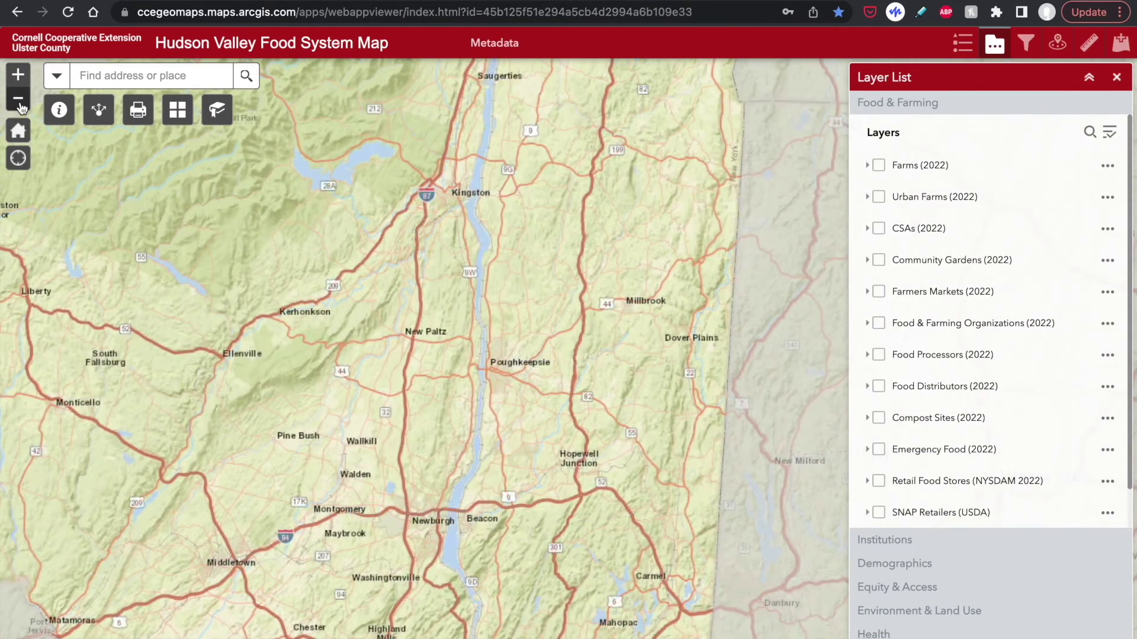
{"action": "left_click", "coordinate": [19, 132]}
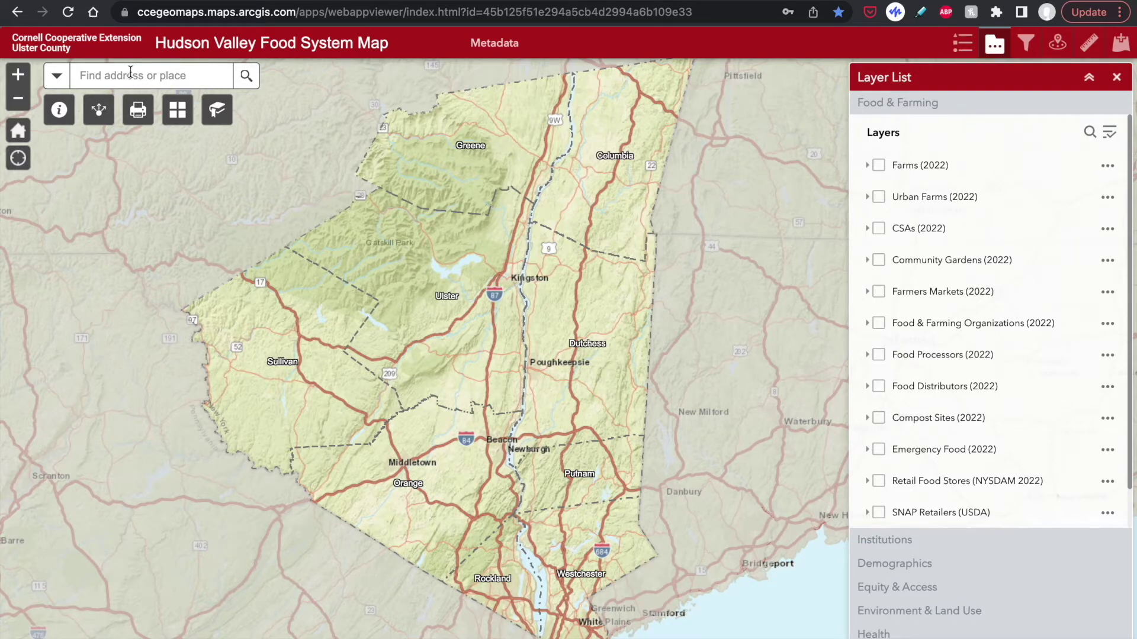
Step: View the Orange bookmark on the map, return to the Hudson Valley bookmark and close the bookmark list
{"action": "left_click", "coordinate": [218, 111]}
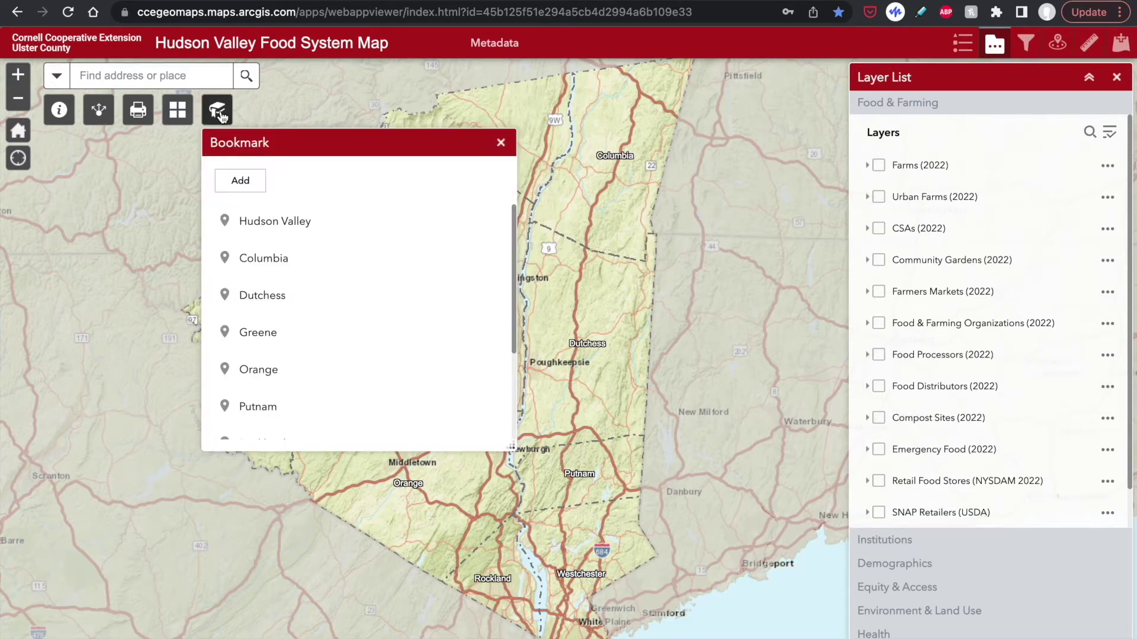
{"action": "scroll", "coordinate": [338, 309], "scroll_direction": "down", "scroll_amount": 2}
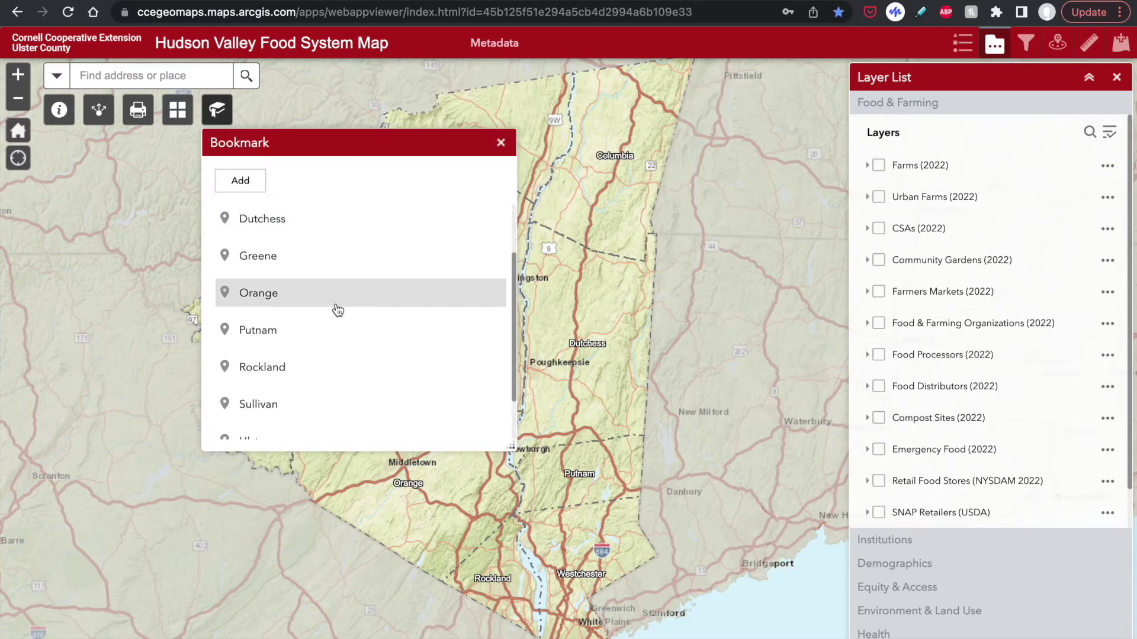
{"action": "left_click", "coordinate": [310, 304]}
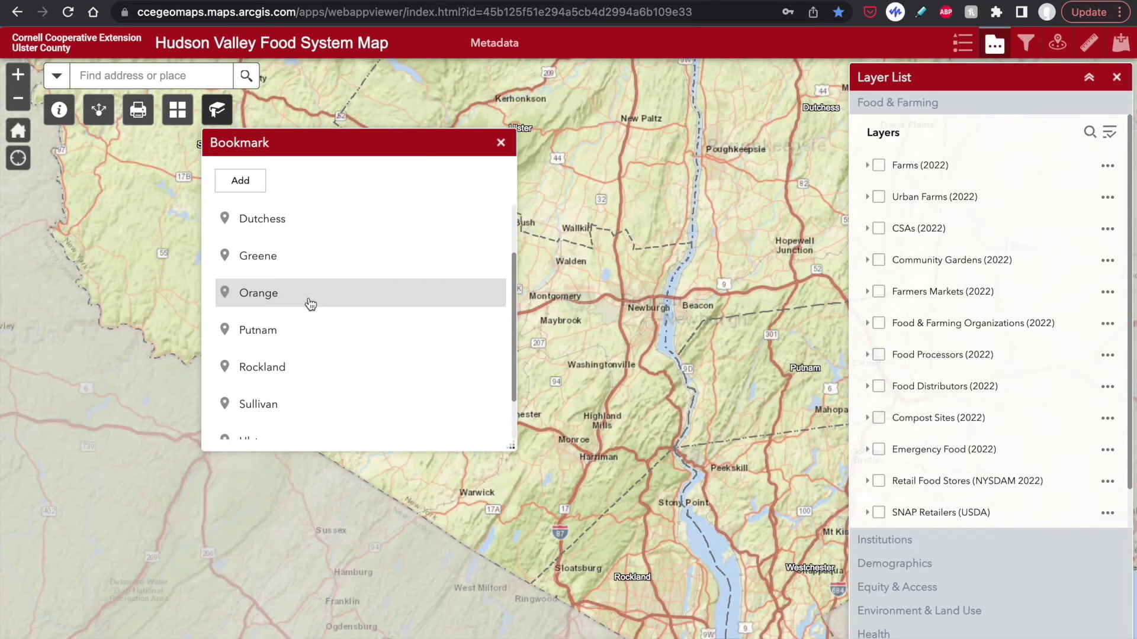
{"action": "scroll", "coordinate": [342, 323], "scroll_direction": "up", "scroll_amount": 1}
{"action": "scroll", "coordinate": [341, 323], "scroll_direction": "up", "scroll_amount": 2}
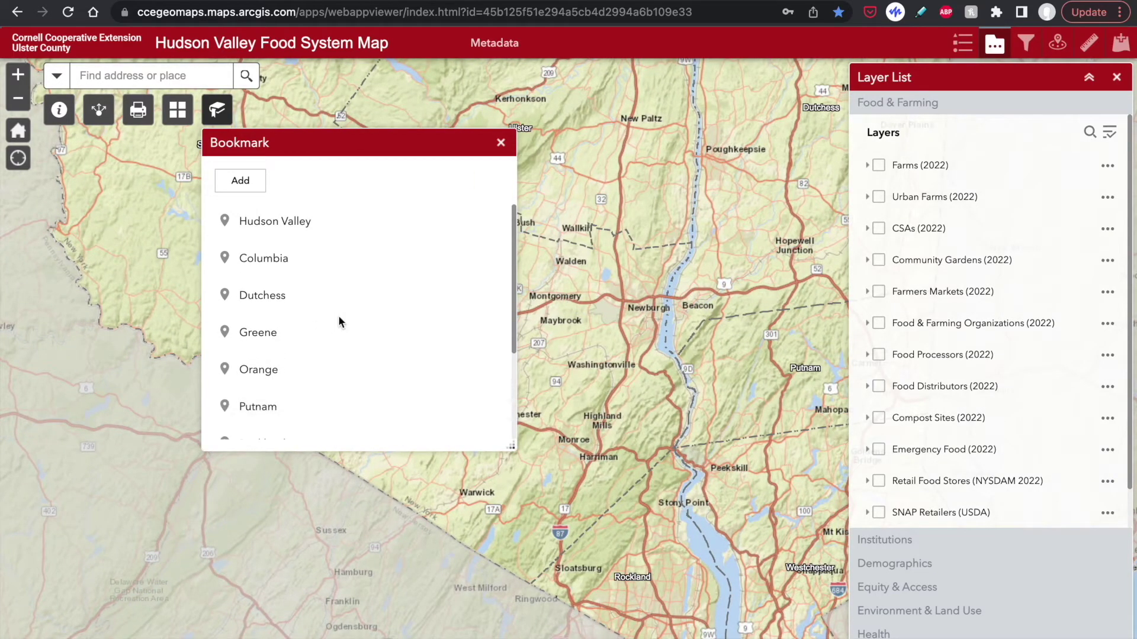
{"action": "left_click", "coordinate": [324, 225]}
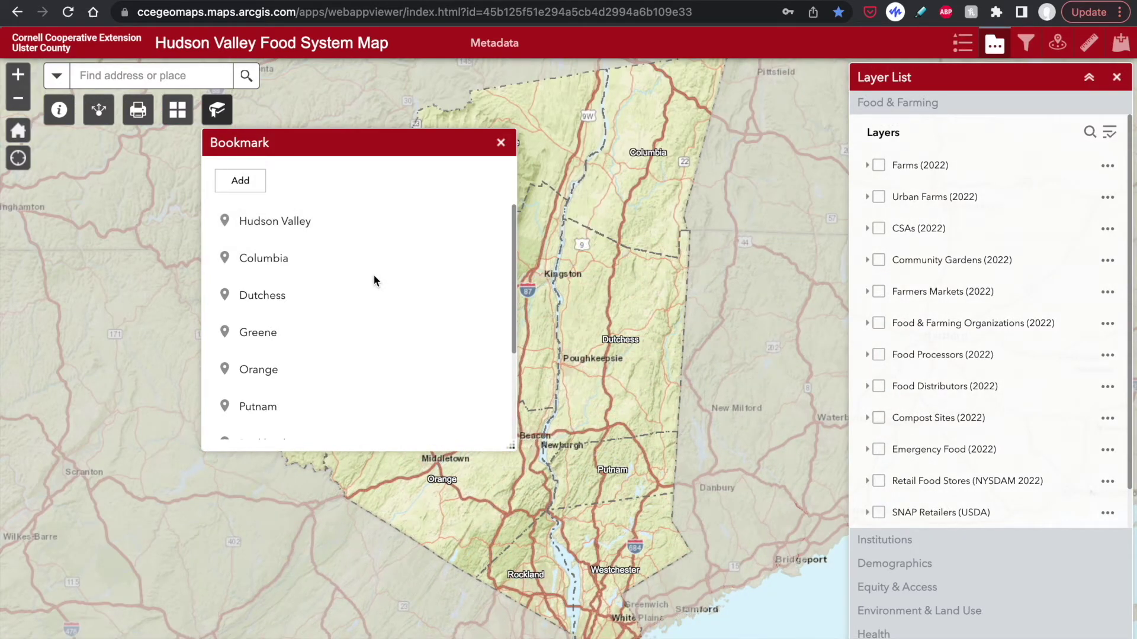
{"action": "left_click", "coordinate": [501, 143]}
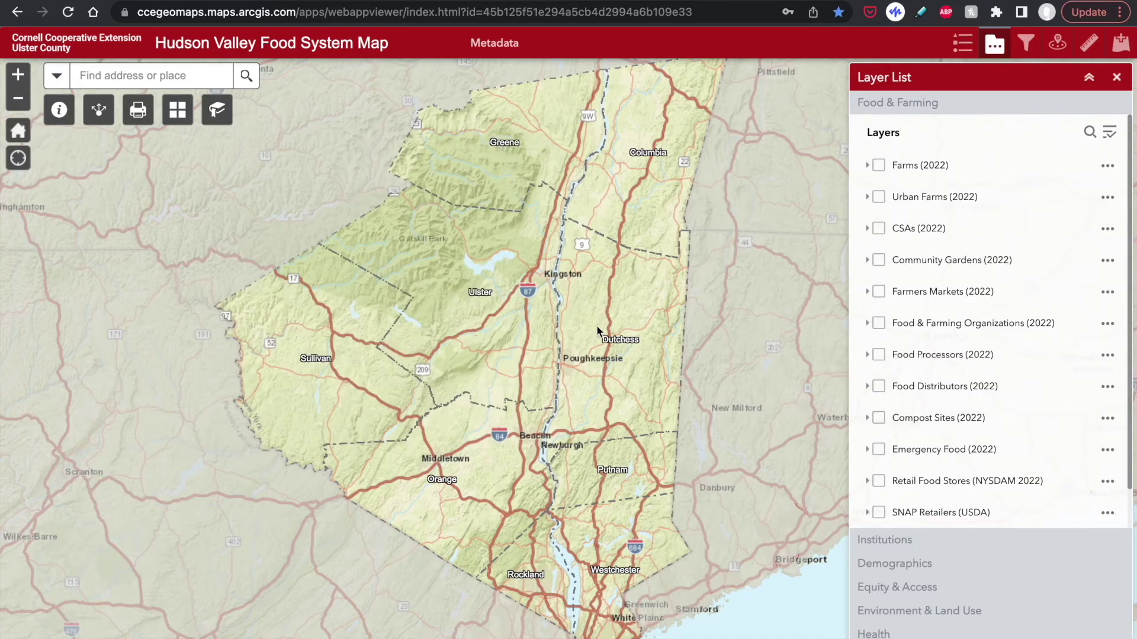
Step: Zoom in on Poughkeepsie and save that map view as a bookmark named Poughkeepsie
{"action": "scroll", "coordinate": [575, 368], "scroll_direction": "up", "scroll_amount": 5}
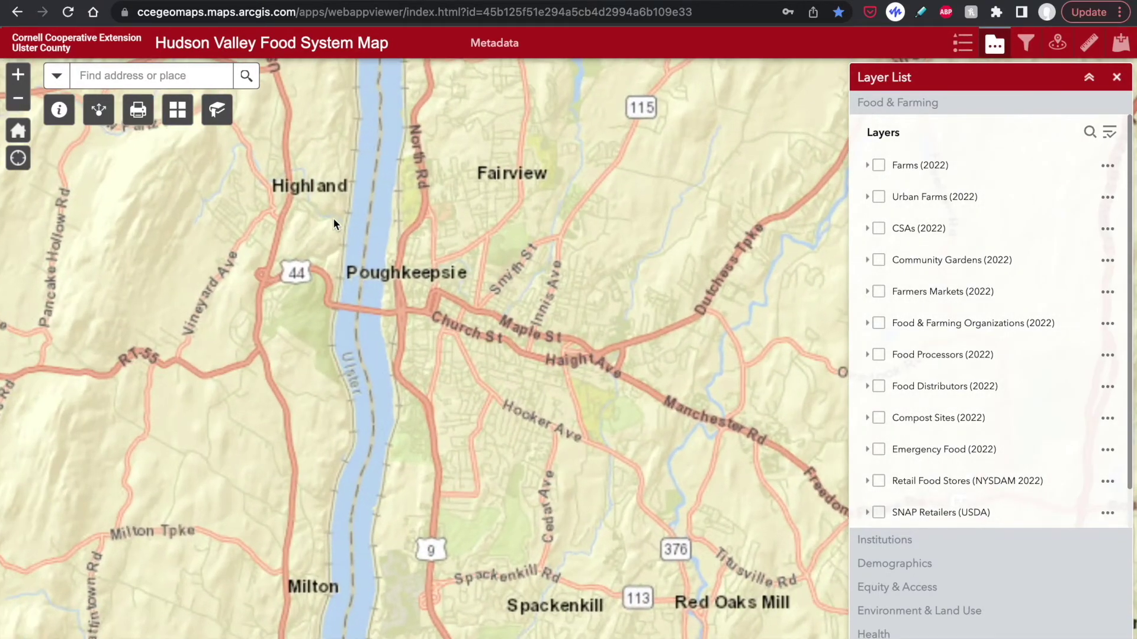
{"action": "left_click", "coordinate": [217, 109]}
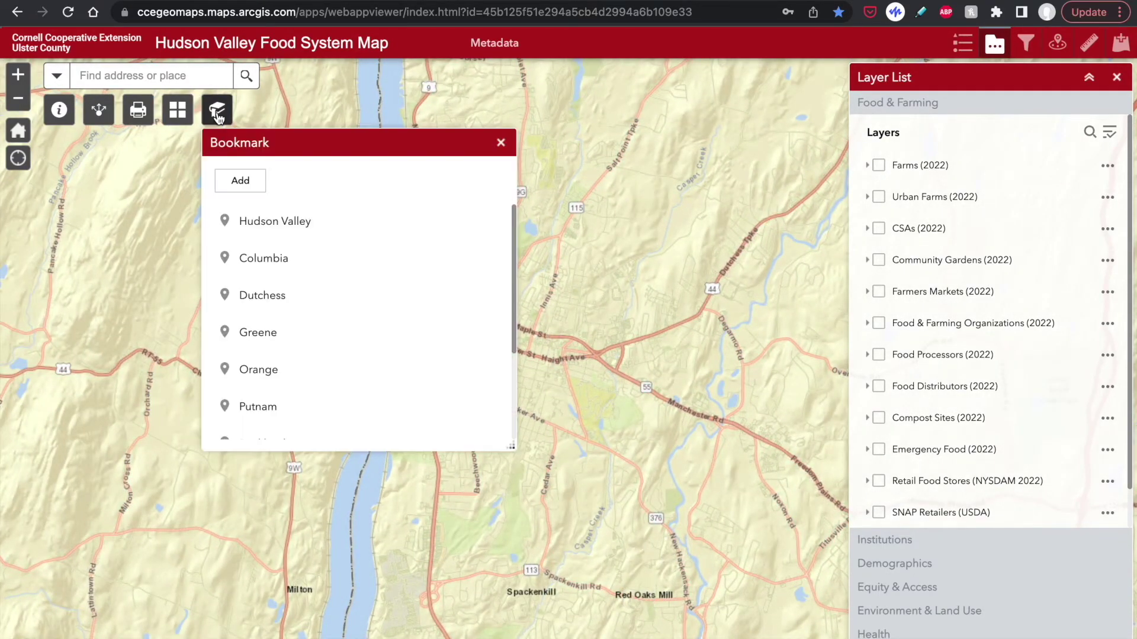
{"action": "left_click", "coordinate": [259, 188]}
{"action": "left_click_drag", "start_coordinate": [297, 417], "coordinate": [217, 423]}
{"action": "type", "text": "Poiu"}
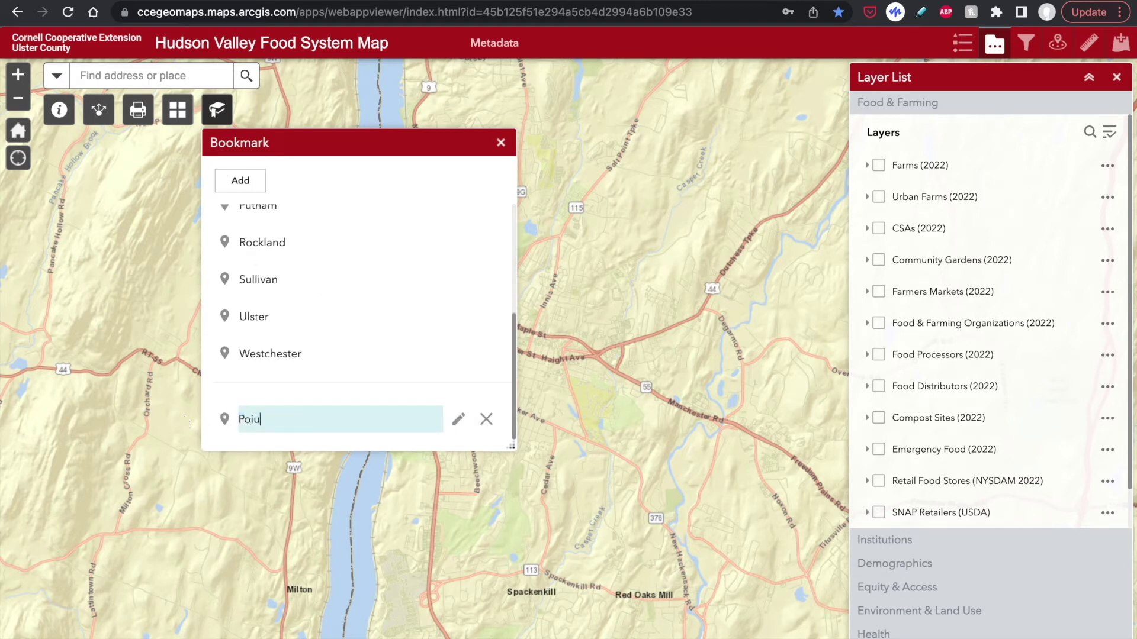
{"action": "type", "text": "gh"}
{"action": "left_click", "coordinate": [284, 395]}
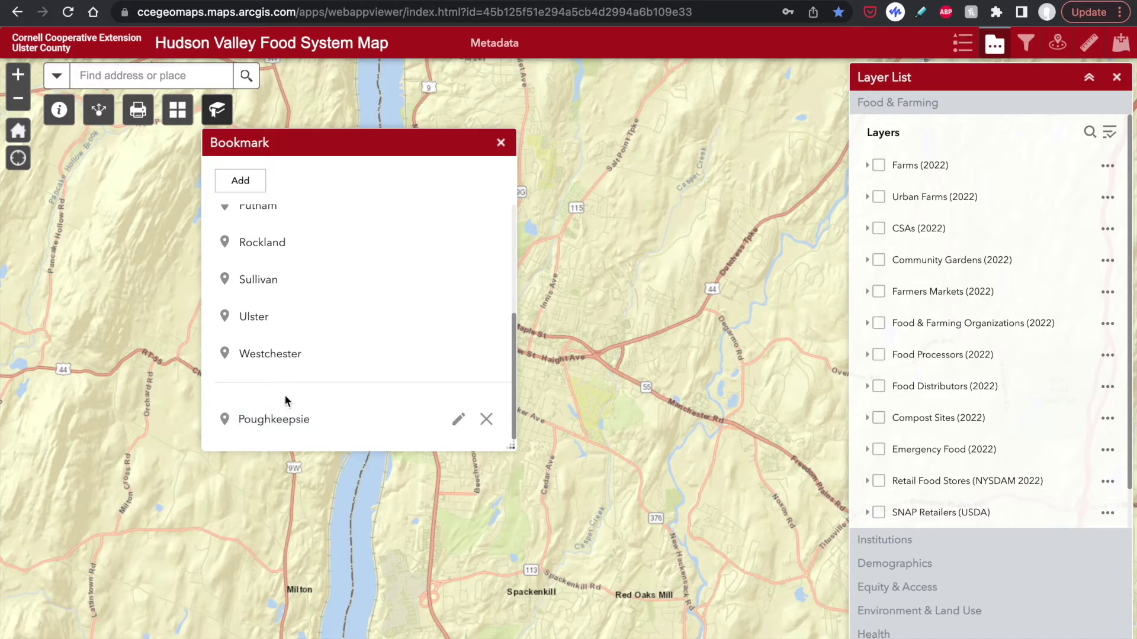
Step: Delete the Poughkeepsie bookmark and return the map to the Hudson Valley bookmark
{"action": "left_click", "coordinate": [486, 420]}
{"action": "scroll", "coordinate": [358, 313], "scroll_direction": "up", "scroll_amount": 5}
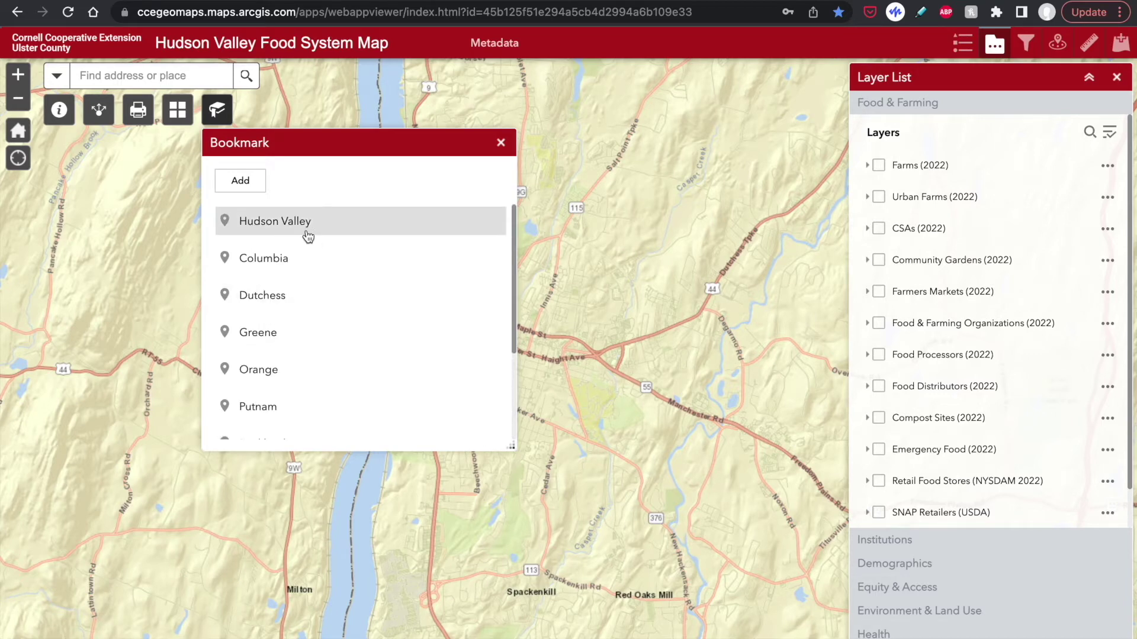
{"action": "left_click", "coordinate": [304, 231]}
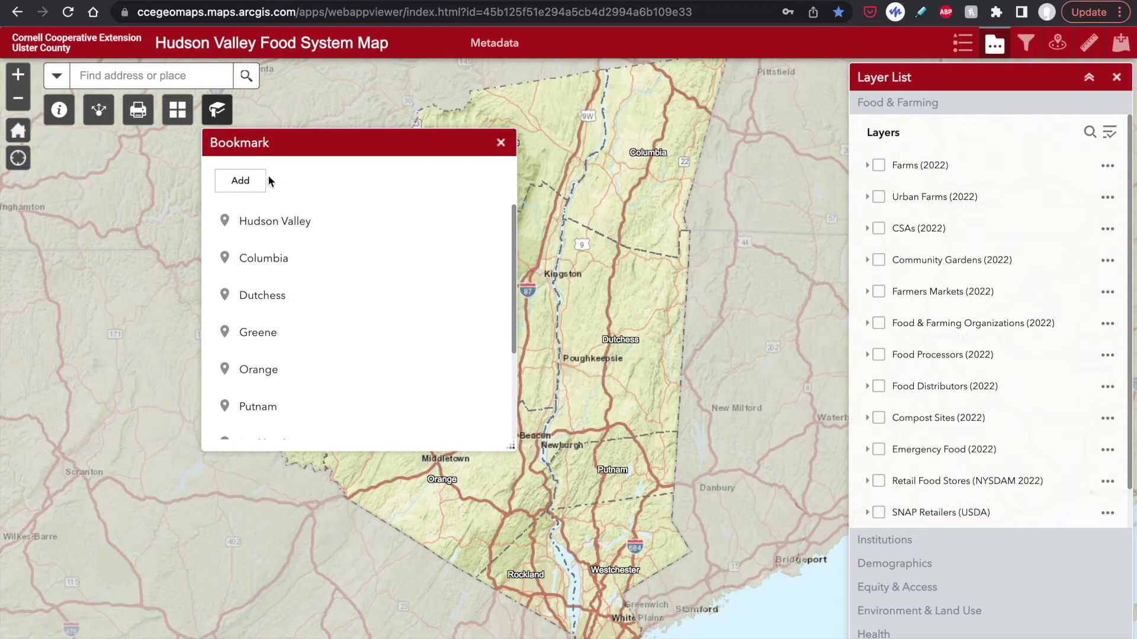
Step: Try the Imagery with Labels and Light Gray Canvas basemaps, and restore the Streets basemap
{"action": "left_click", "coordinate": [179, 111]}
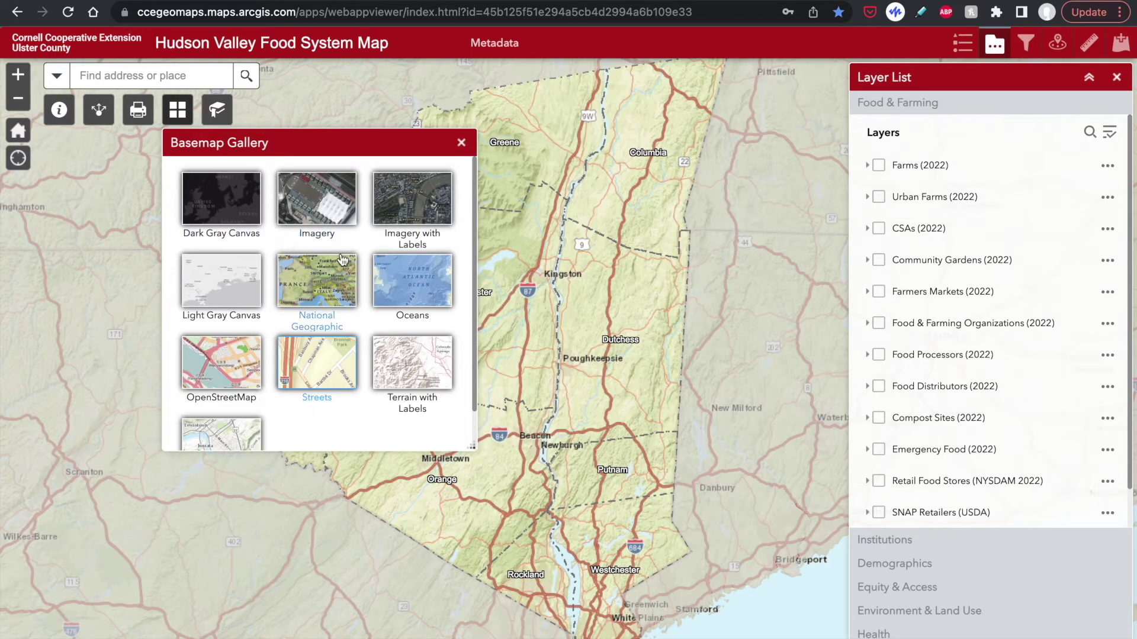
{"action": "left_click", "coordinate": [414, 212]}
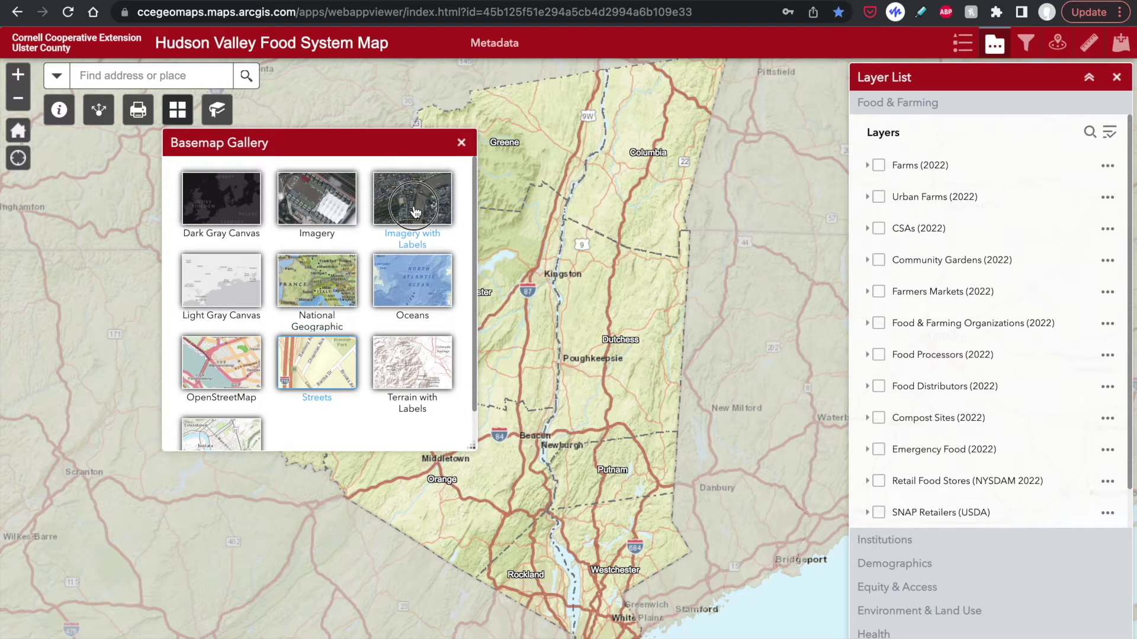
{"action": "left_click", "coordinate": [180, 122]}
{"action": "left_click", "coordinate": [225, 294]}
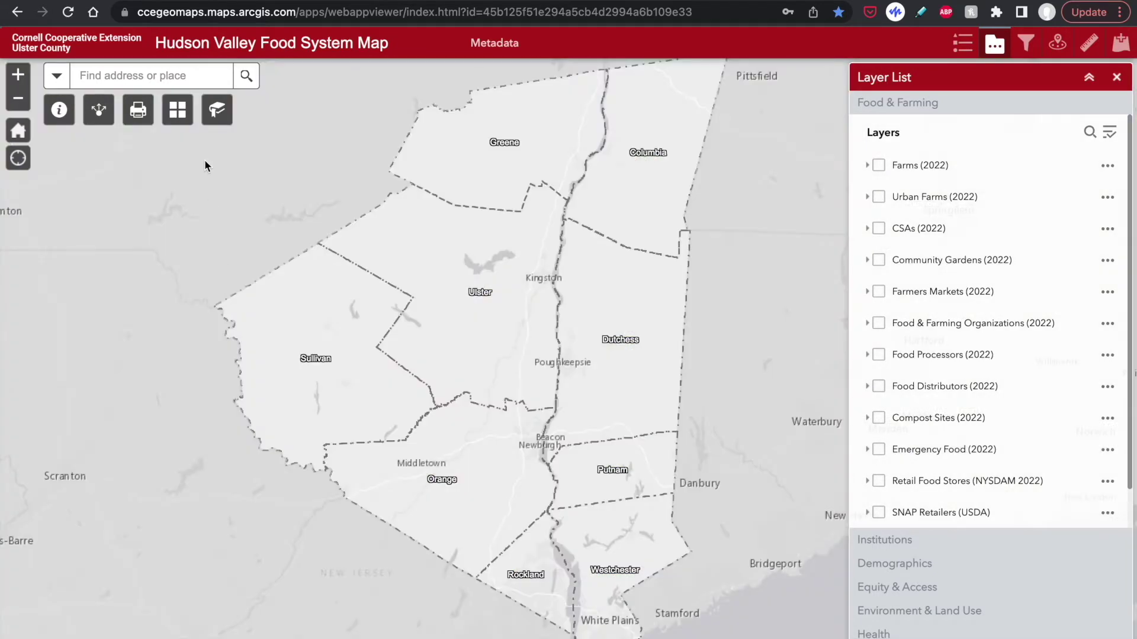
{"action": "left_click", "coordinate": [178, 110]}
{"action": "left_click", "coordinate": [325, 368]}
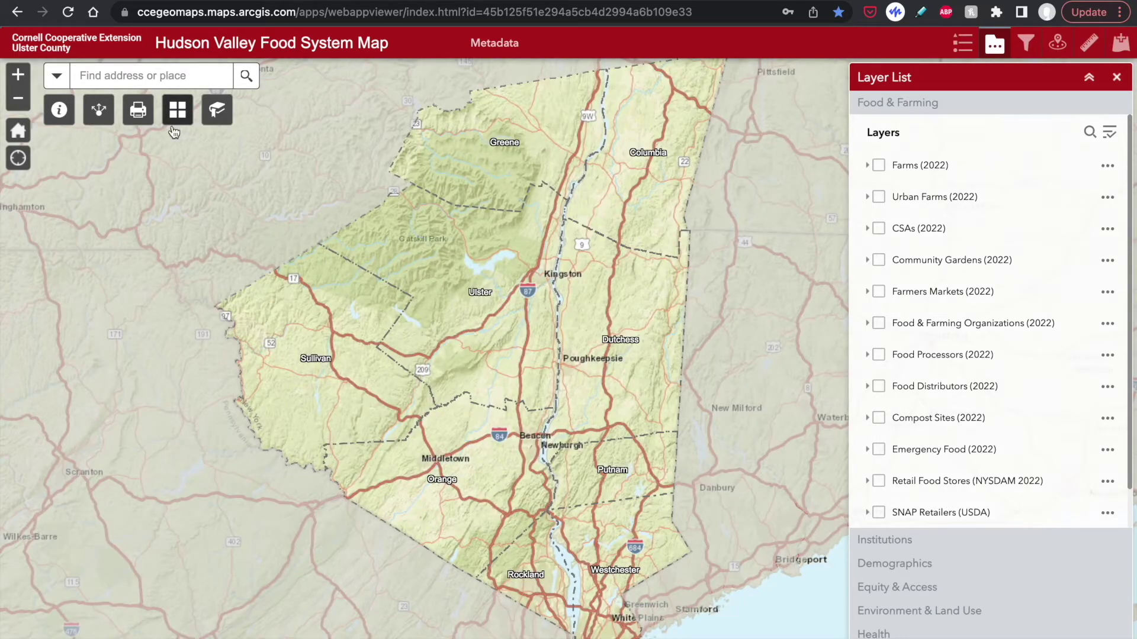
Step: Look over the map's print options, sharing link and About information, and close the About text
{"action": "left_click", "coordinate": [138, 112]}
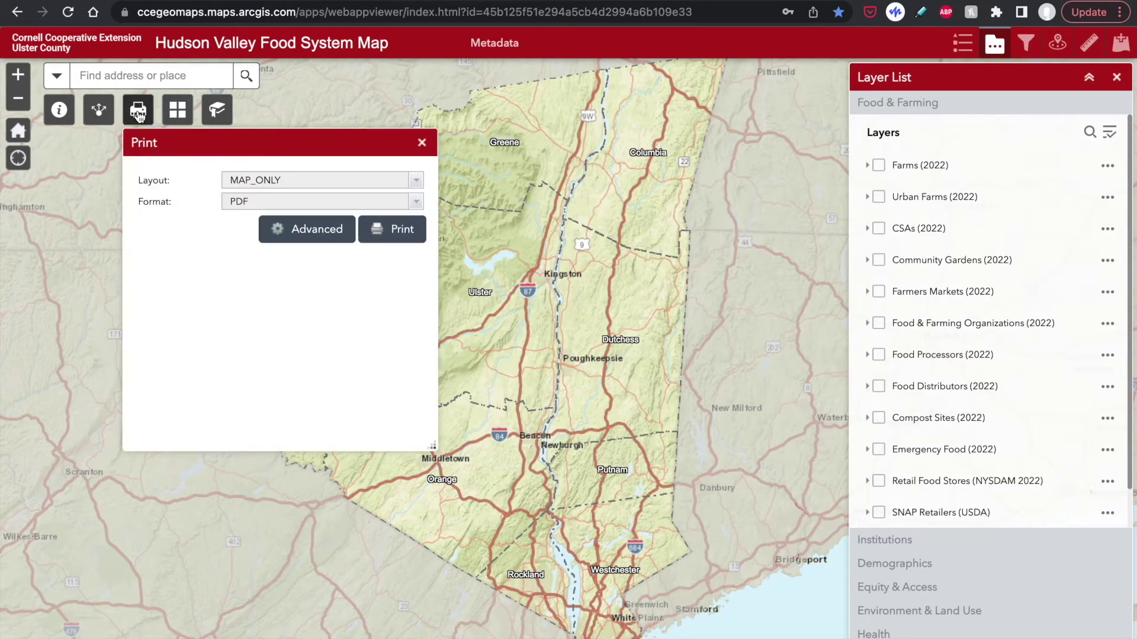
{"action": "left_click", "coordinate": [99, 110]}
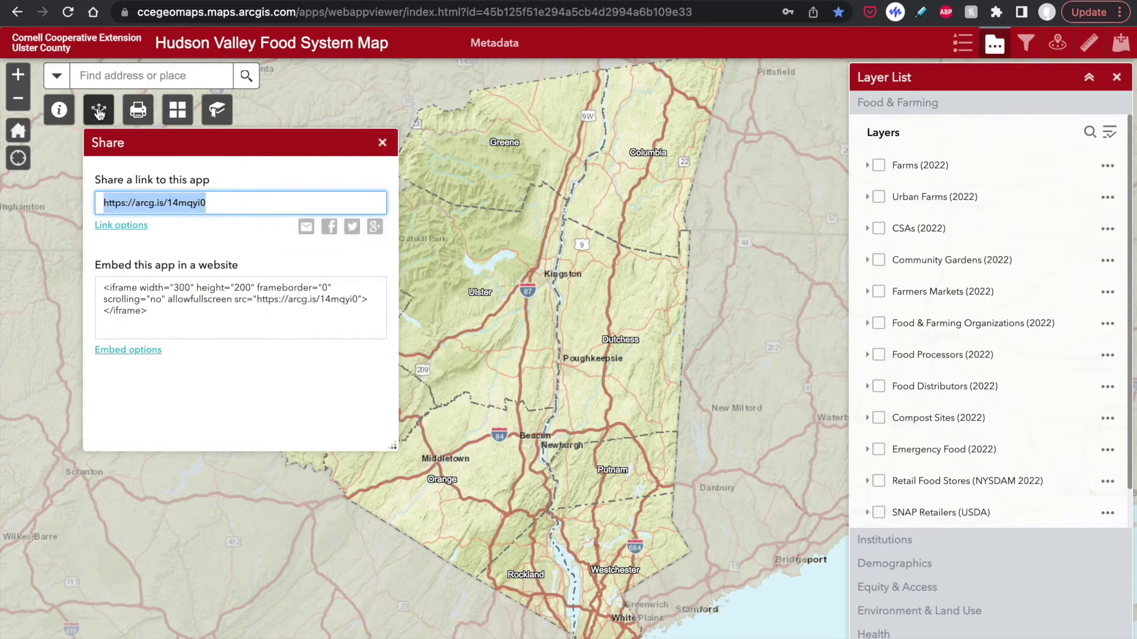
{"action": "left_click", "coordinate": [59, 110]}
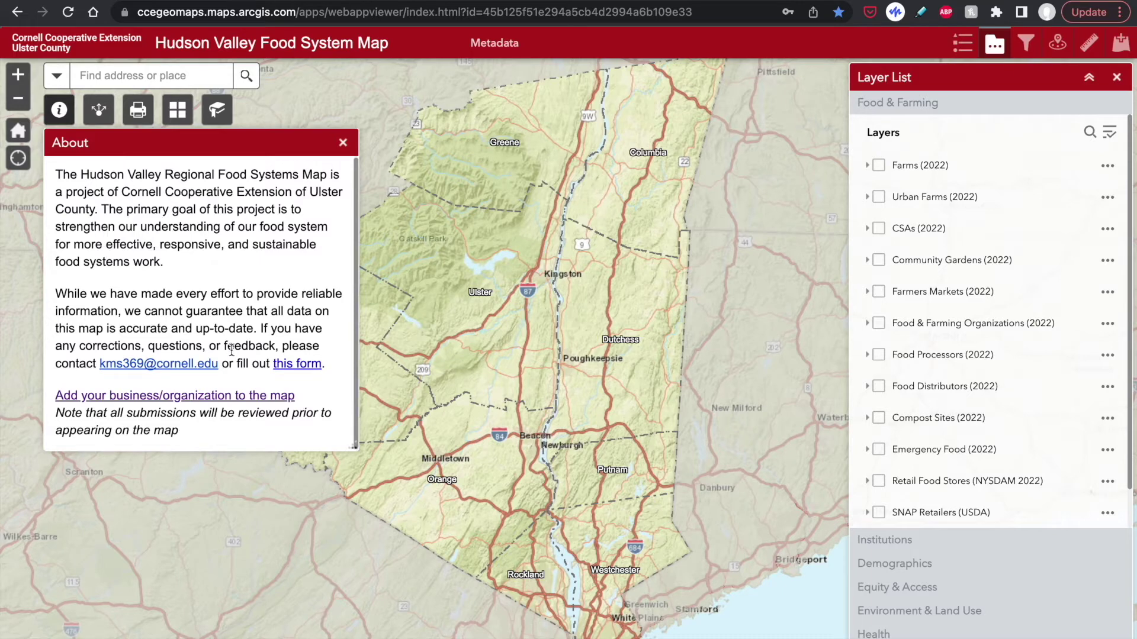
{"action": "left_click", "coordinate": [343, 142]}
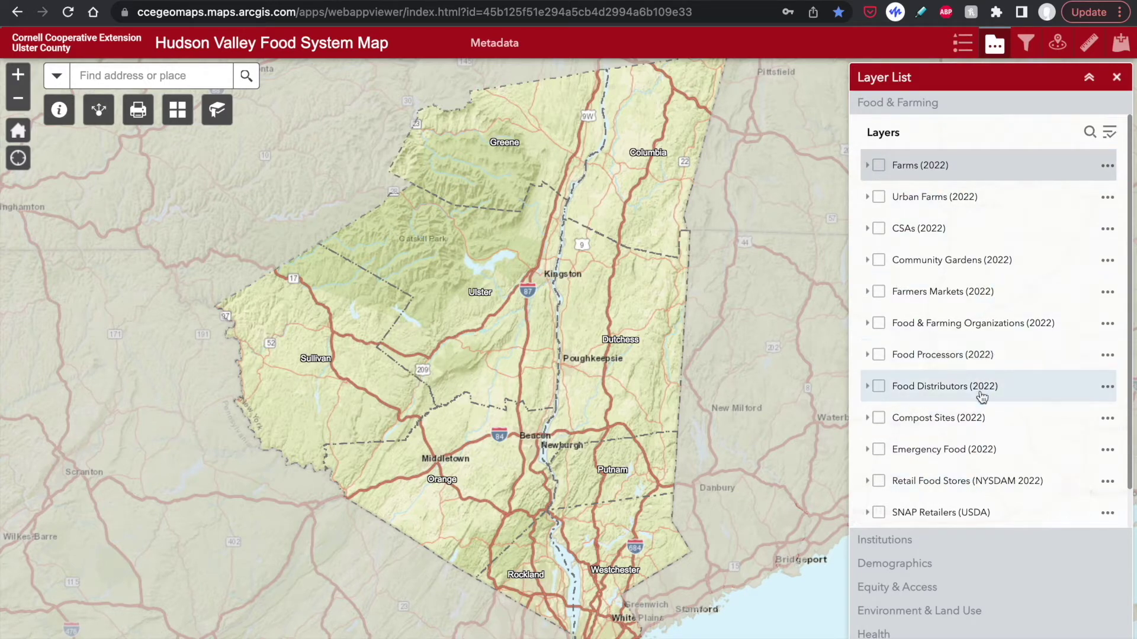
Step: Look into the Institutions layer group, and display the Farms (2022) layer with its legend expanded
{"action": "left_click", "coordinate": [940, 542]}
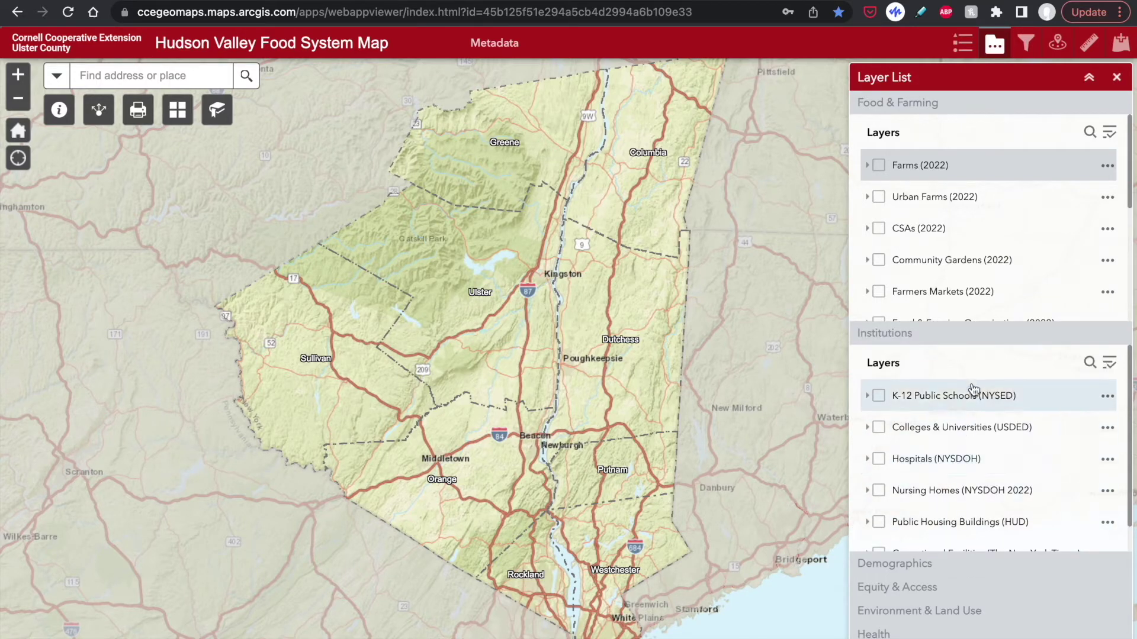
{"action": "left_click", "coordinate": [960, 345]}
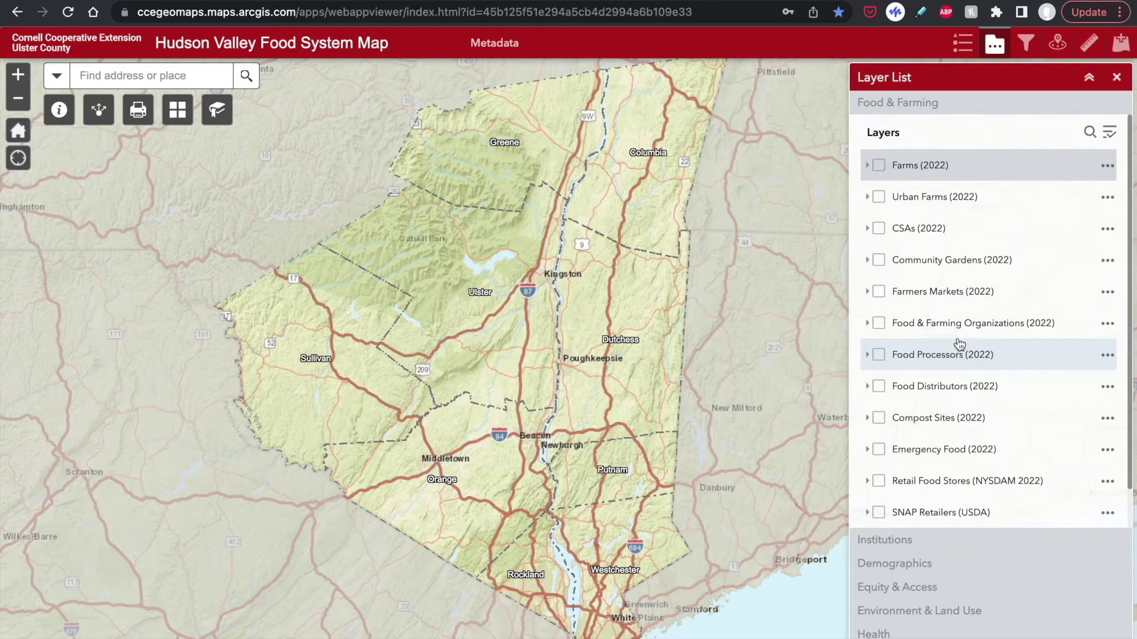
{"action": "left_click", "coordinate": [879, 165]}
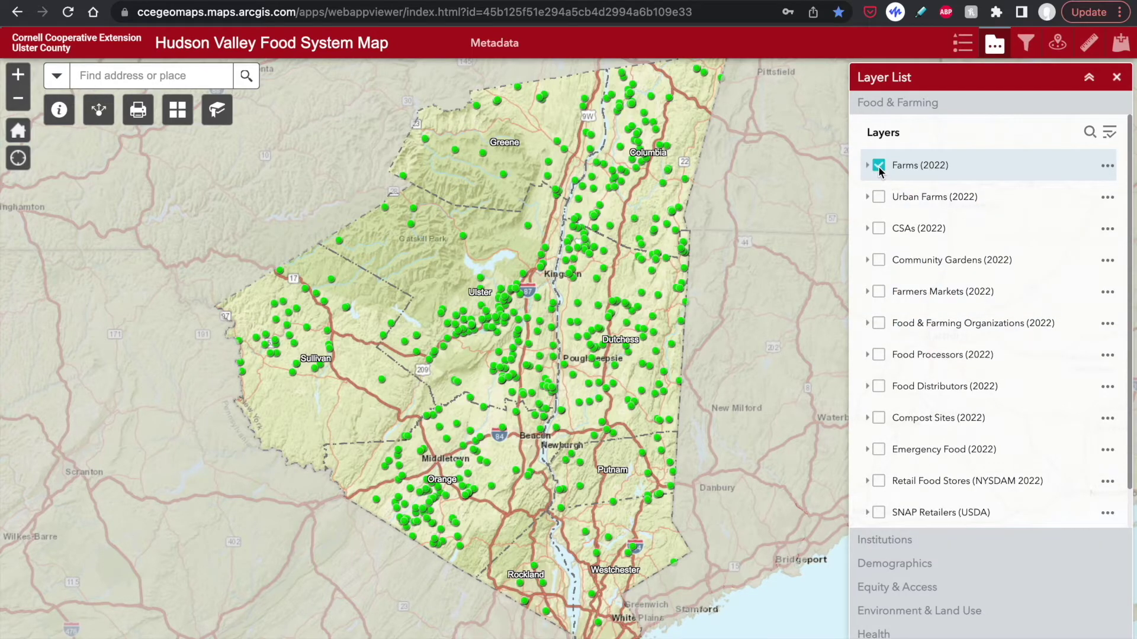
{"action": "left_click", "coordinate": [937, 178]}
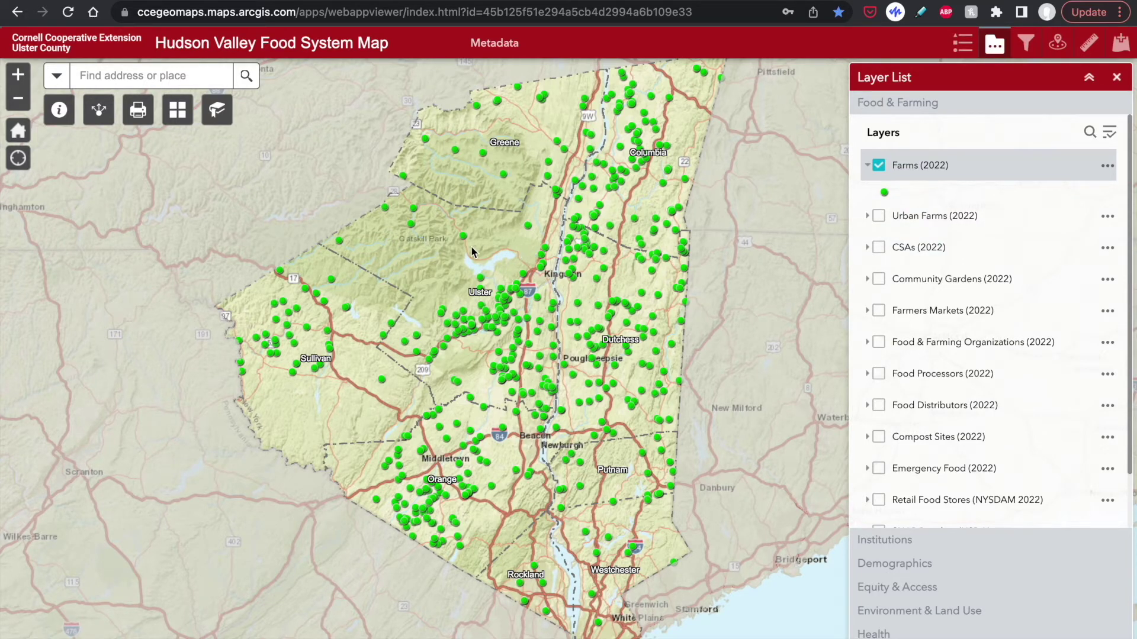
Step: Examine the Migliorelli Farms record at full size, zoom to the farm and return the map to its default extent
{"action": "left_click", "coordinate": [464, 239]}
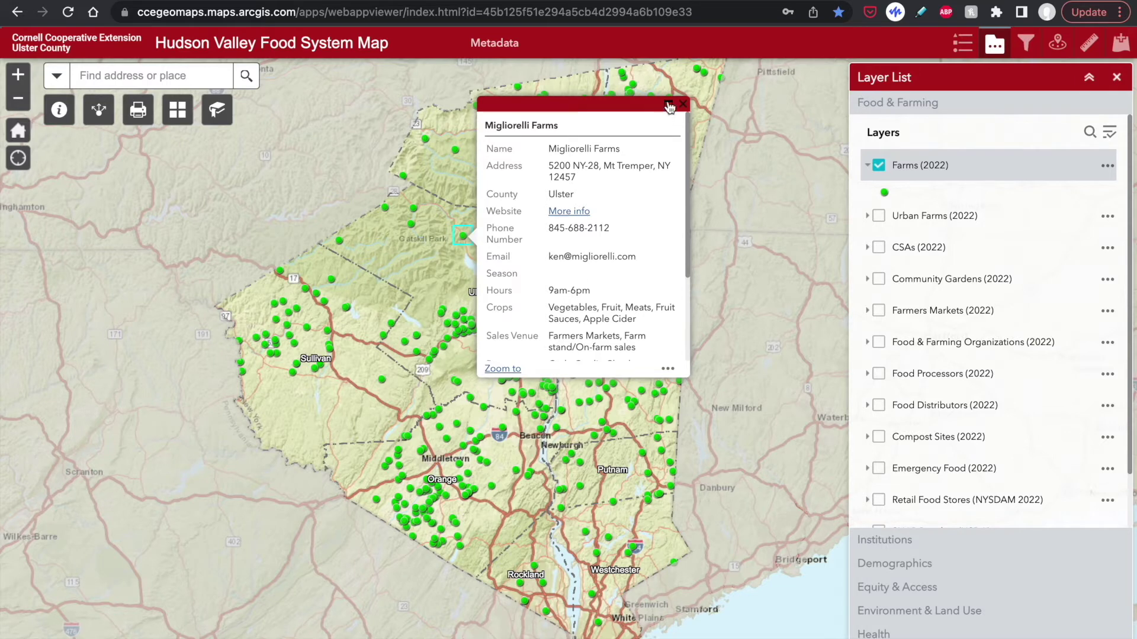
{"action": "left_click", "coordinate": [668, 106]}
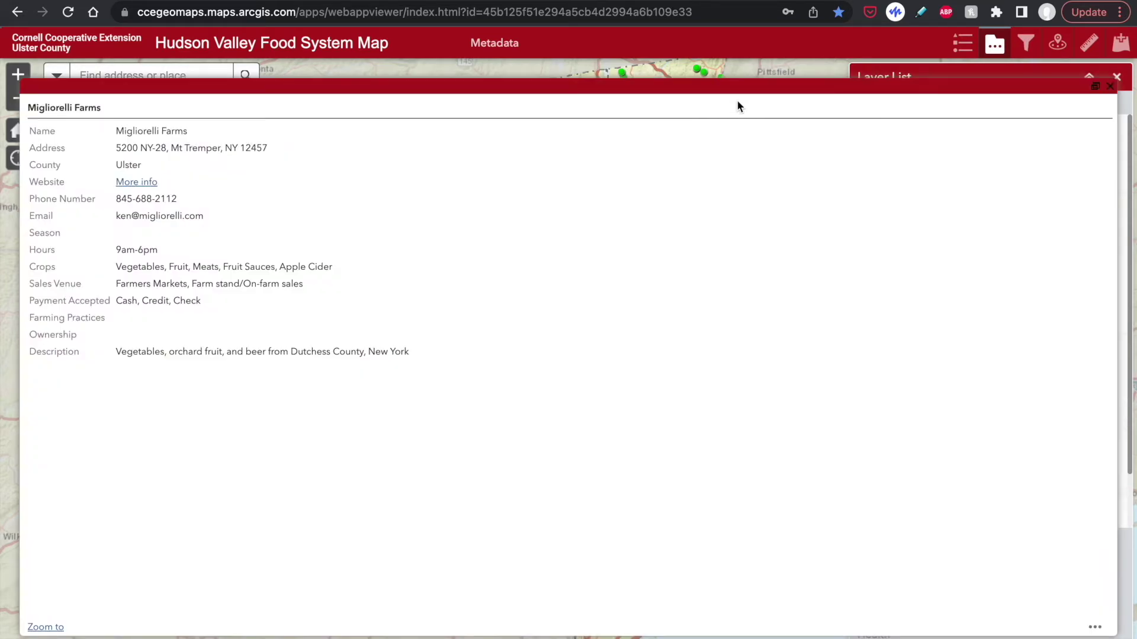
{"action": "left_click", "coordinate": [1095, 87]}
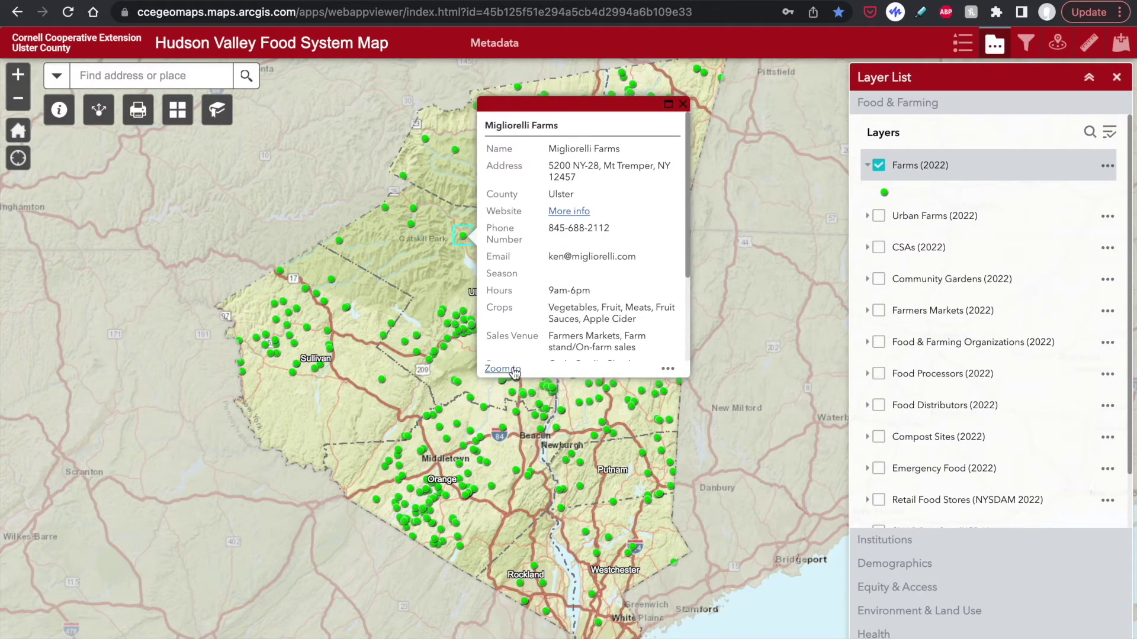
{"action": "left_click", "coordinate": [502, 369]}
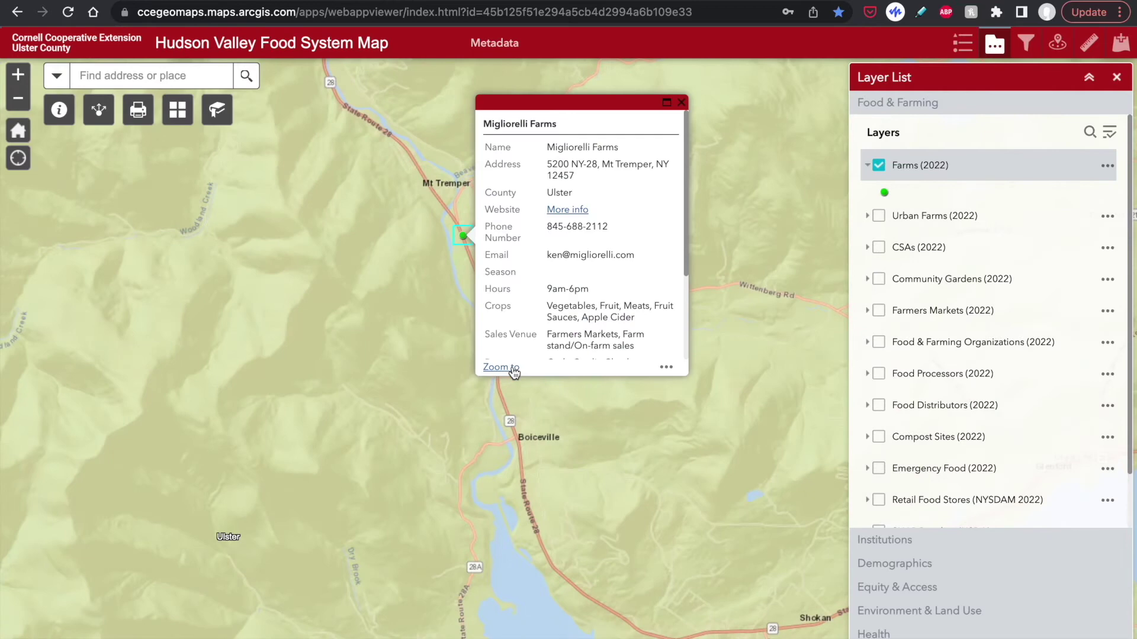
{"action": "left_click", "coordinate": [20, 132]}
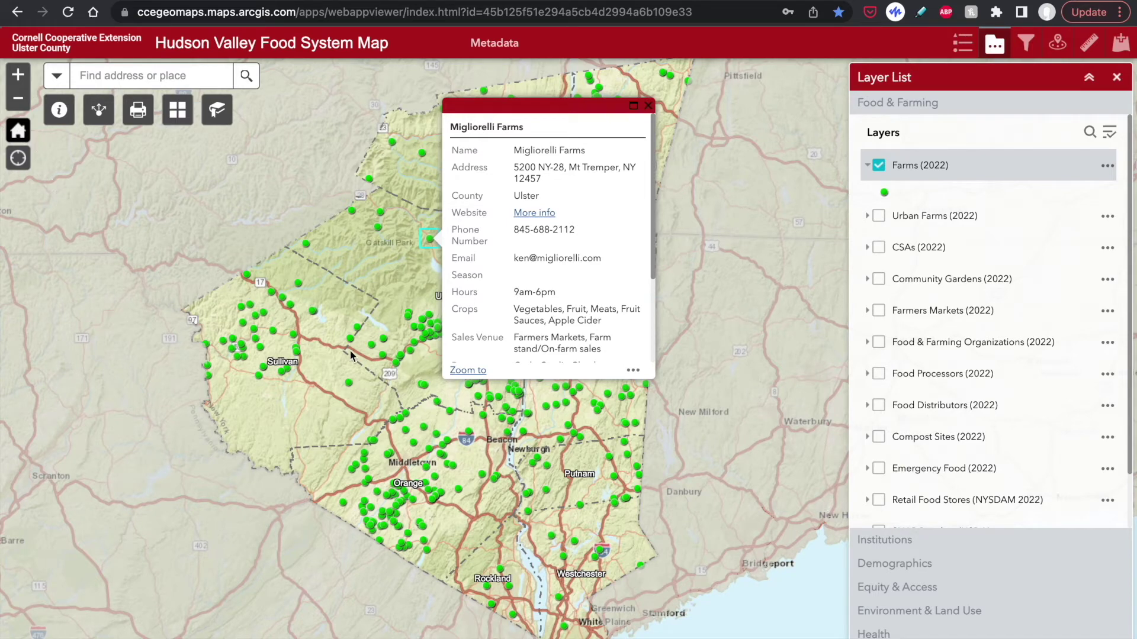
Step: Open the records of the clustered farms in Ulster County and advance from Arrowhead Farms to Acorn Hill Farm & Creamery
{"action": "left_click", "coordinate": [432, 339]}
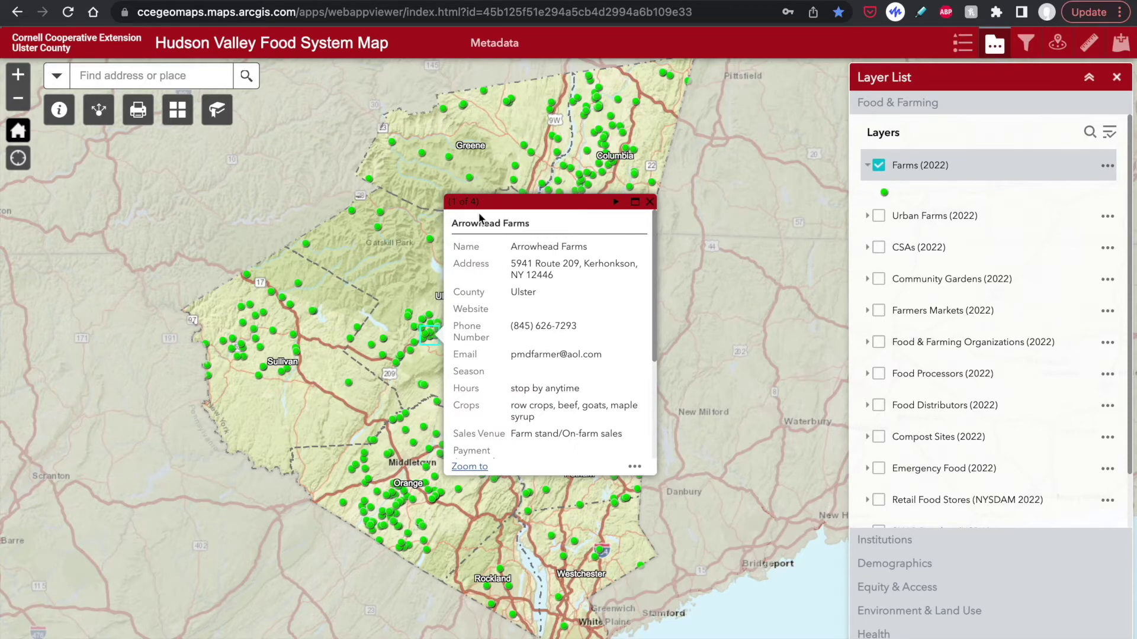
{"action": "left_click", "coordinate": [616, 203]}
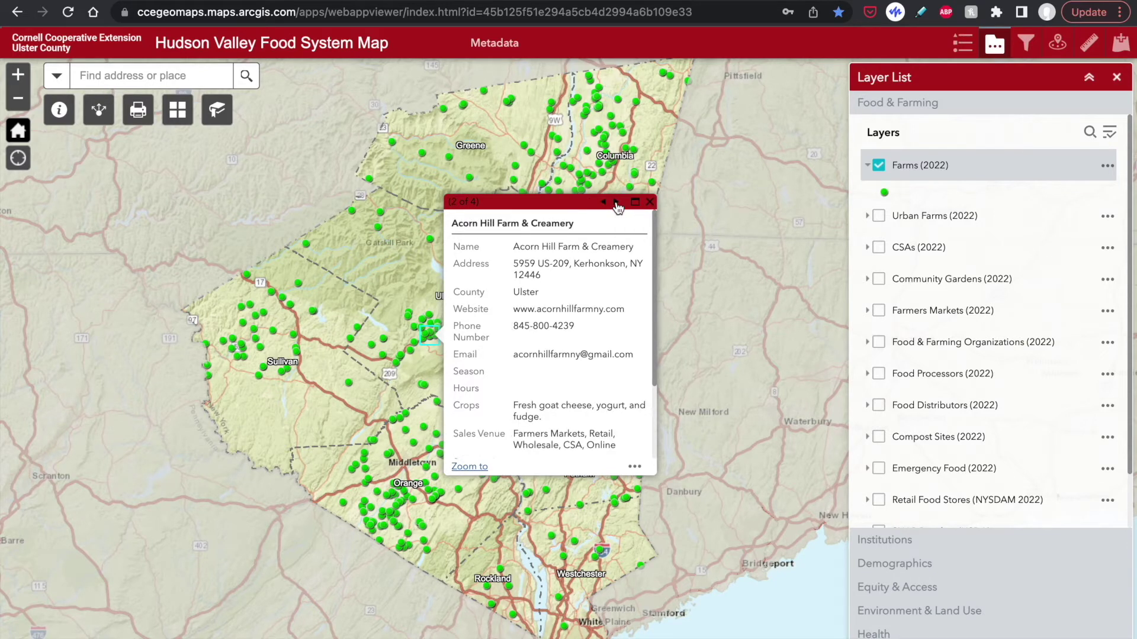
Step: Advance through the remaining clustered farm records to Long Season Farm and close the record
{"action": "left_click", "coordinate": [616, 202]}
{"action": "left_click", "coordinate": [616, 203]}
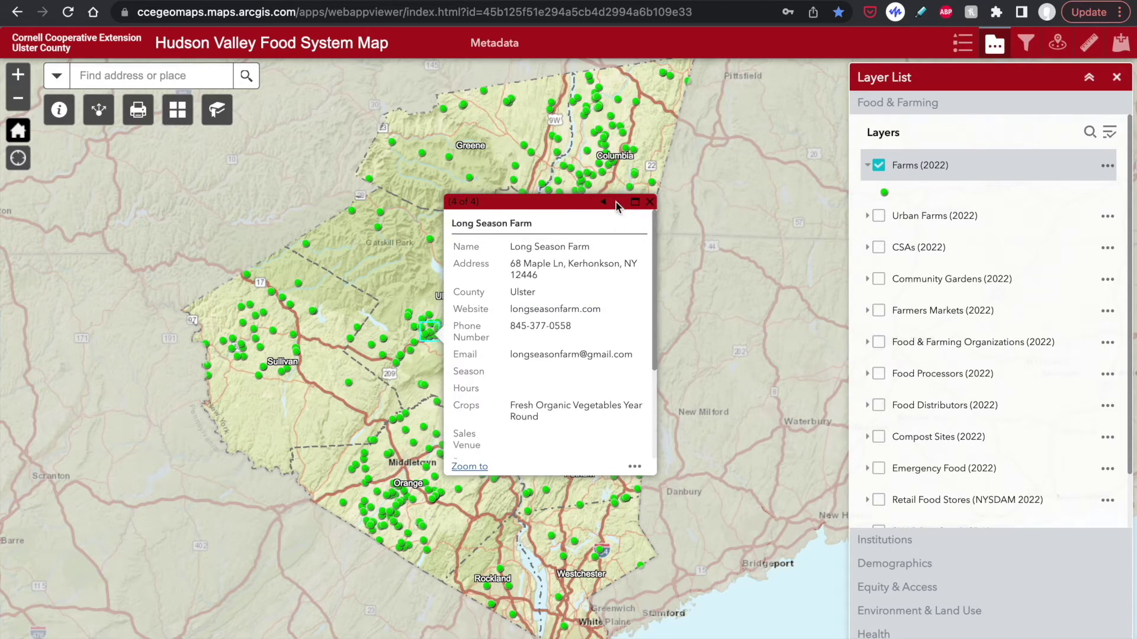
{"action": "left_click", "coordinate": [649, 202]}
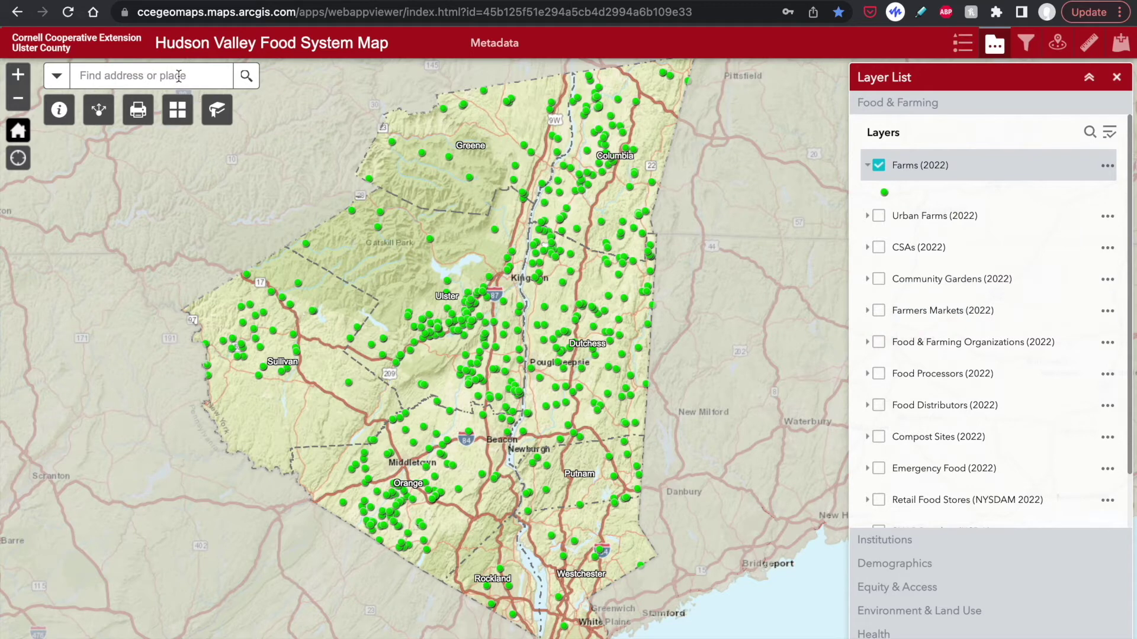
Step: Search for "abode farm", view the Abode Farm record from the Farms results, clear the search and return the map to its default extent
{"action": "type", "text": "abode farm"}
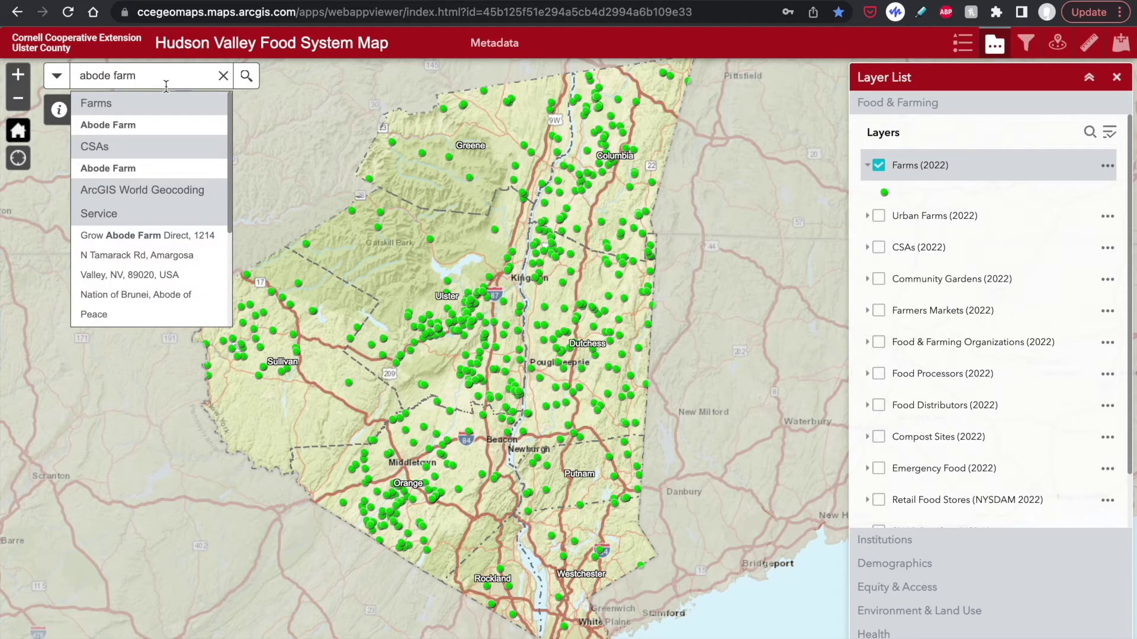
{"action": "left_click", "coordinate": [137, 124]}
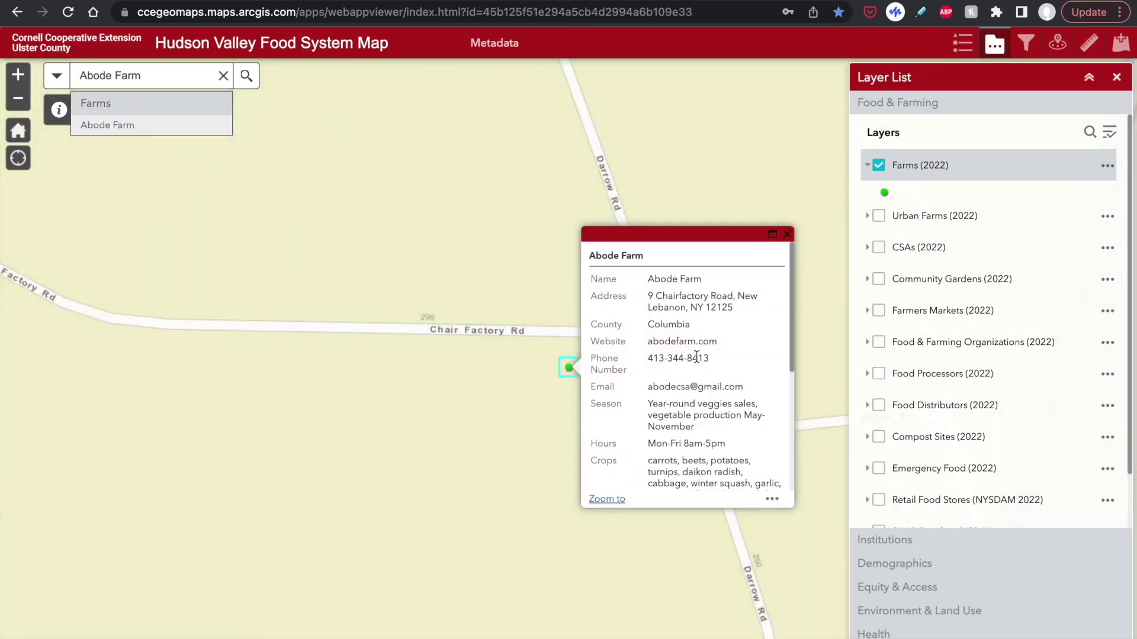
{"action": "left_click", "coordinate": [787, 234]}
{"action": "left_click", "coordinate": [222, 76]}
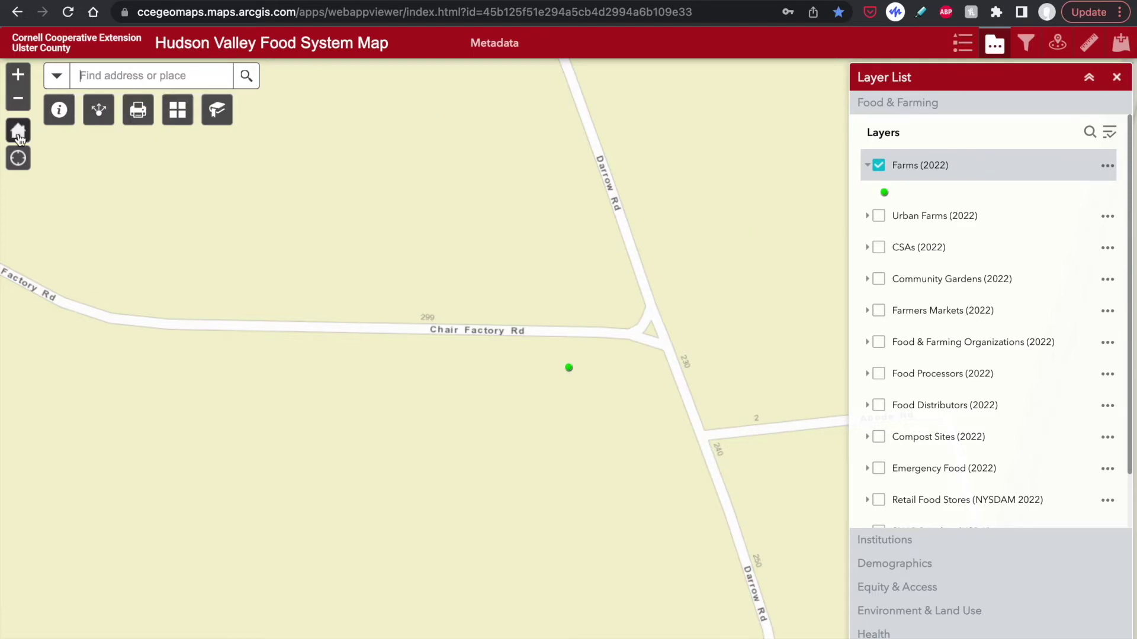
{"action": "left_click", "coordinate": [19, 133]}
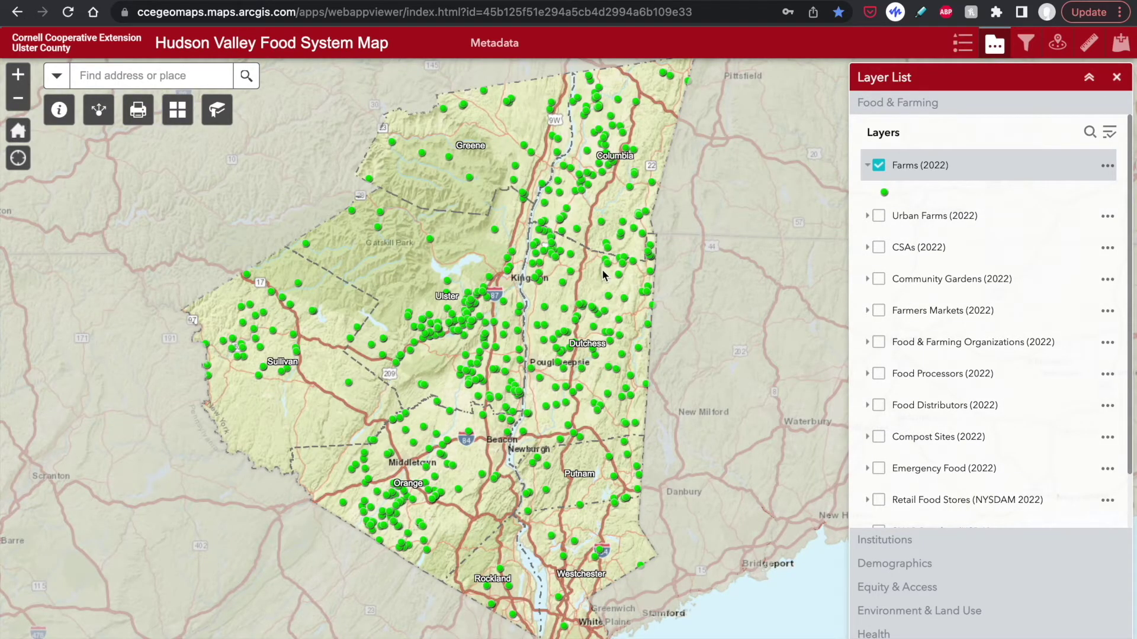
Step: Open the attribute table of the Farms (2022) layer and enlarge it to cover most of the map
{"action": "left_click", "coordinate": [1108, 166]}
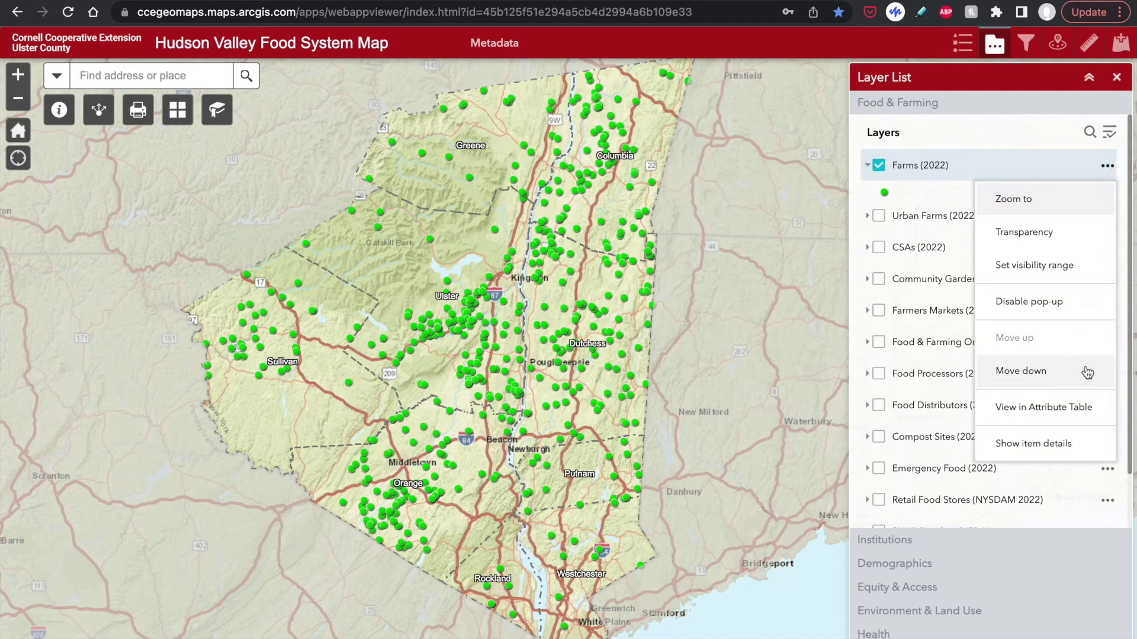
{"action": "left_click", "coordinate": [1063, 408]}
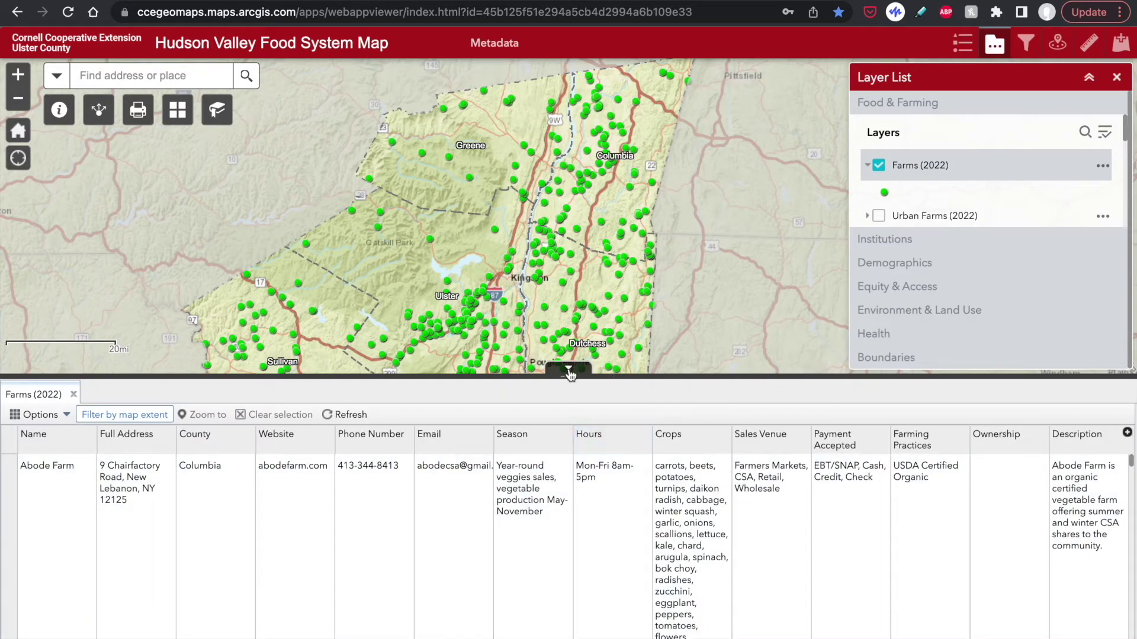
{"action": "left_click_drag", "start_coordinate": [567, 369], "coordinate": [567, 197]}
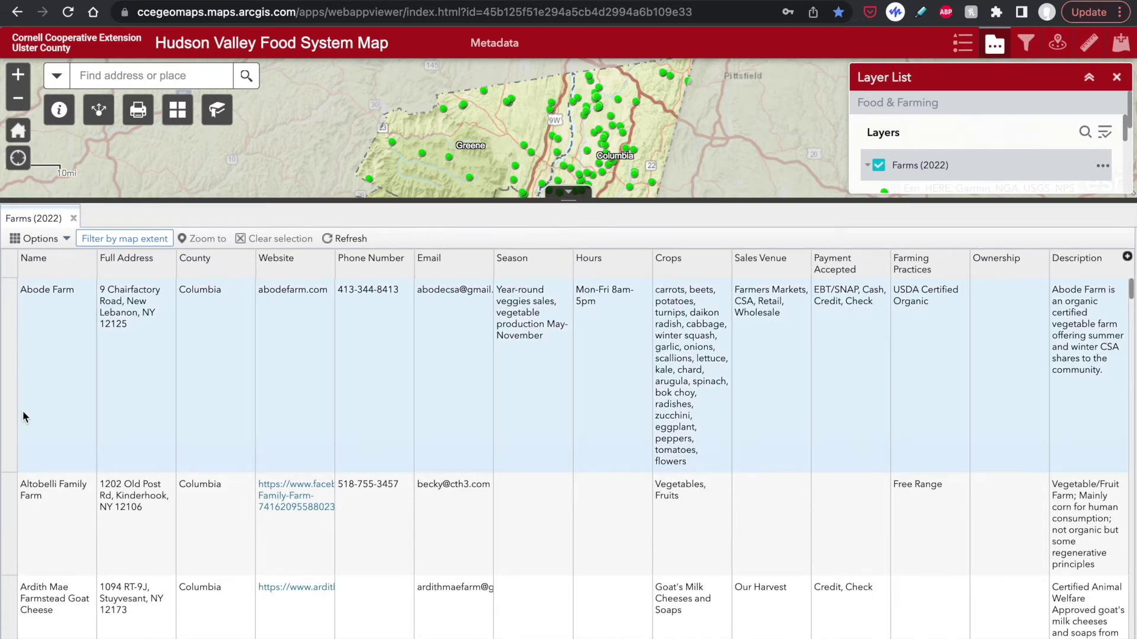
Step: Select the Abode Farm through Ardith Mae Farmstead Goat Cheese records, deselect Altobelli Family Farm, and clear the selection
{"action": "left_click", "coordinate": [6, 393]}
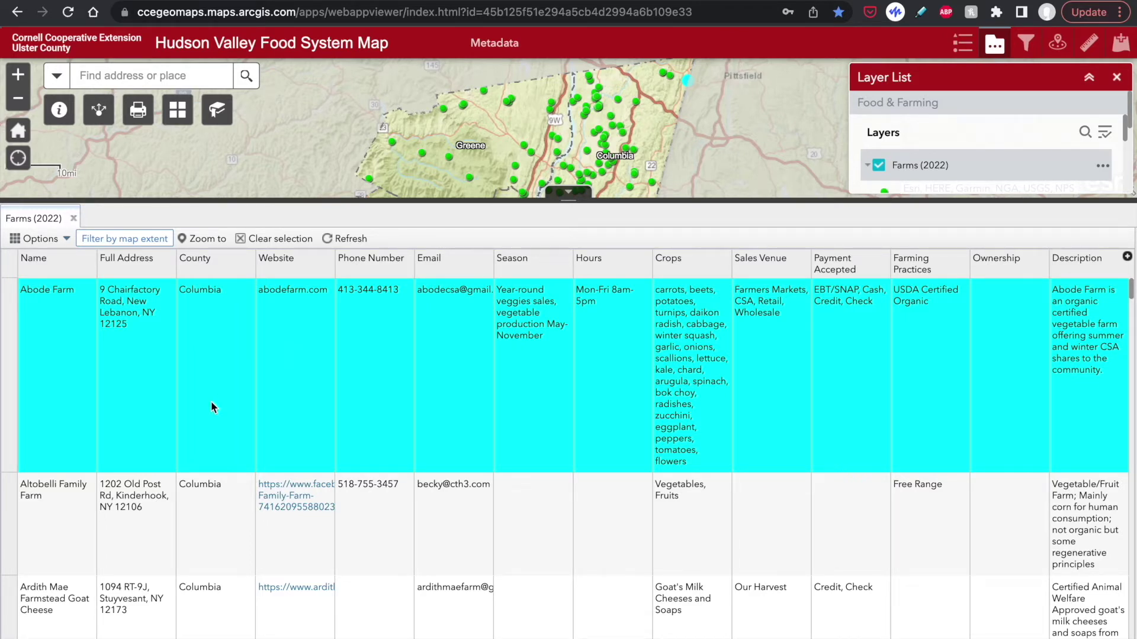
{"action": "left_click", "coordinate": [12, 616], "text": "shift"}
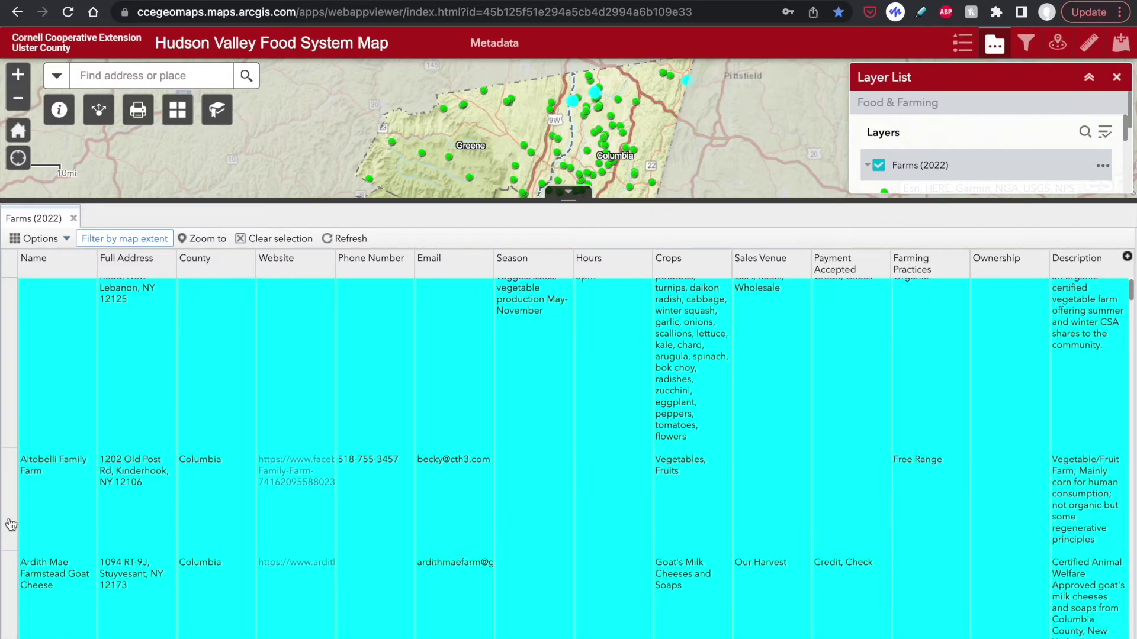
{"action": "left_click", "coordinate": [10, 484], "text": "ctrl"}
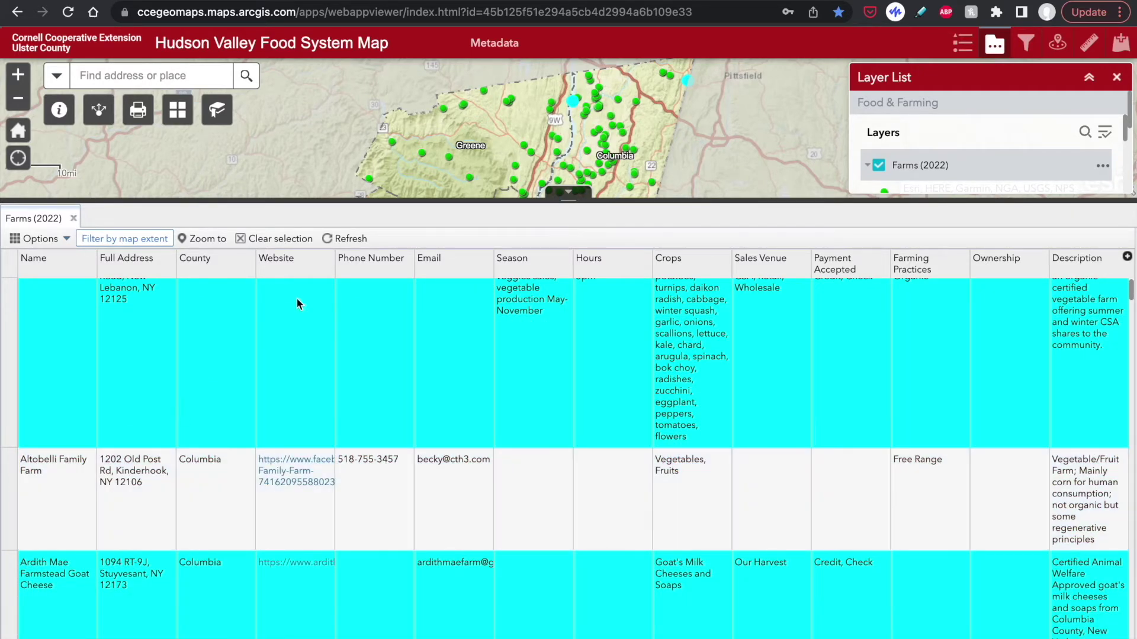
{"action": "left_click", "coordinate": [286, 239]}
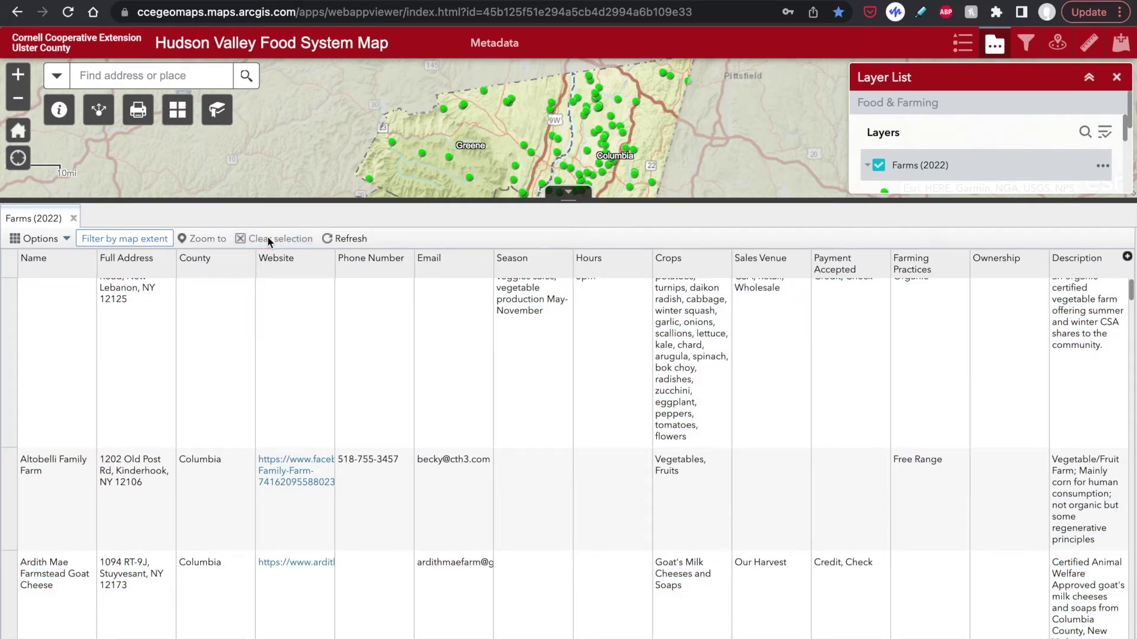
Step: Look over the attribute table's filter, column and export options, and collapse, restore and close the Farms (2022) table
{"action": "left_click", "coordinate": [67, 242]}
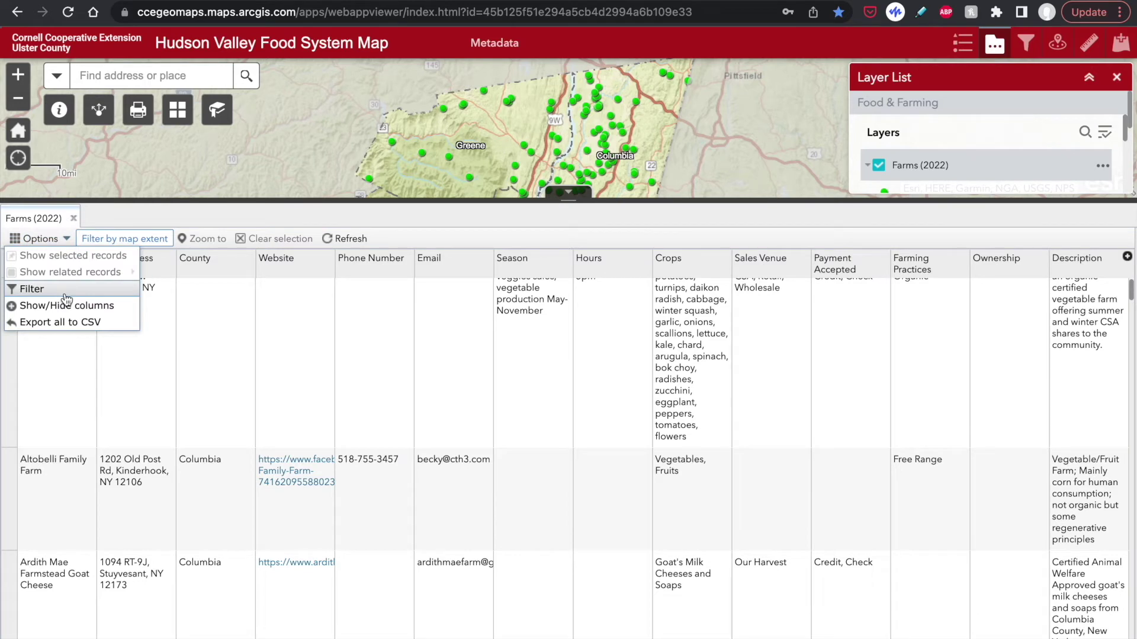
{"action": "left_click", "coordinate": [87, 328]}
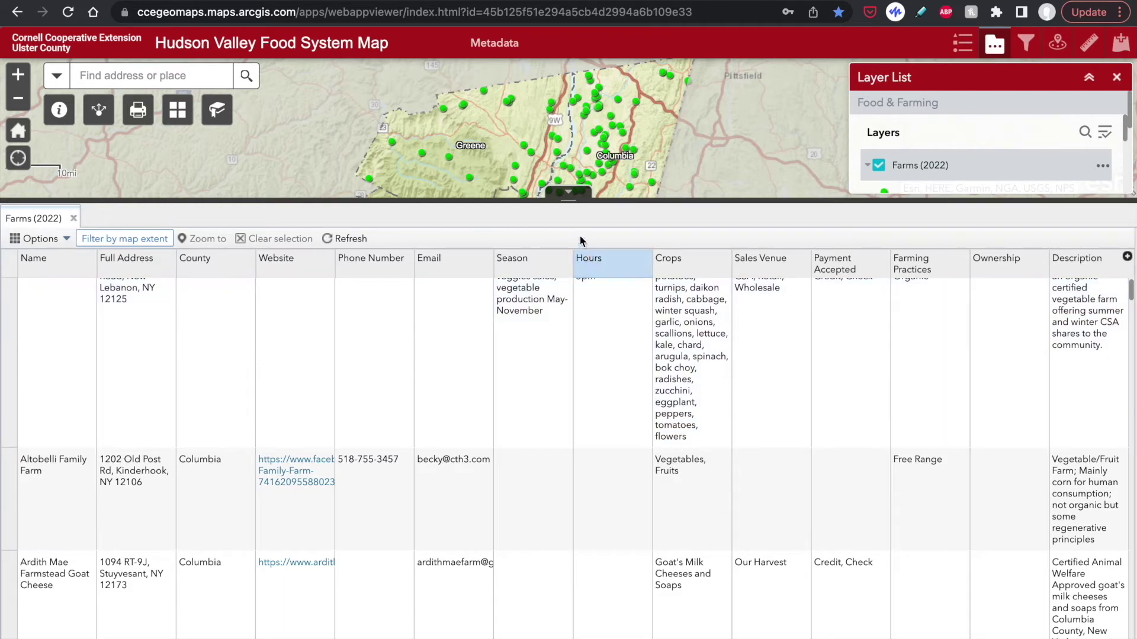
{"action": "left_click", "coordinate": [570, 194]}
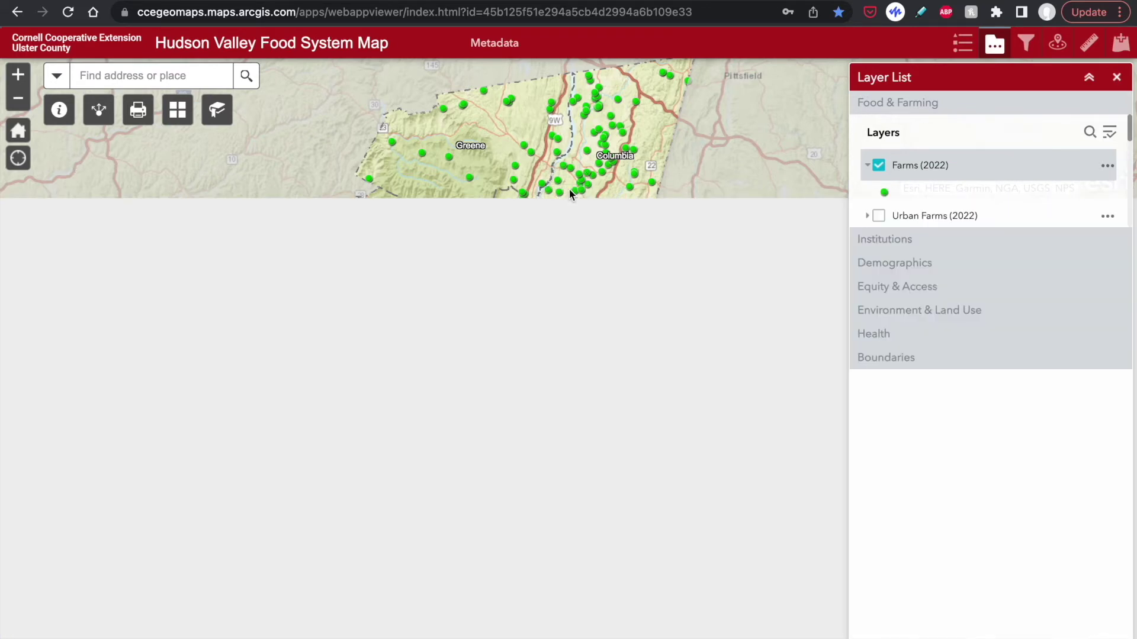
{"action": "left_click", "coordinate": [569, 636]}
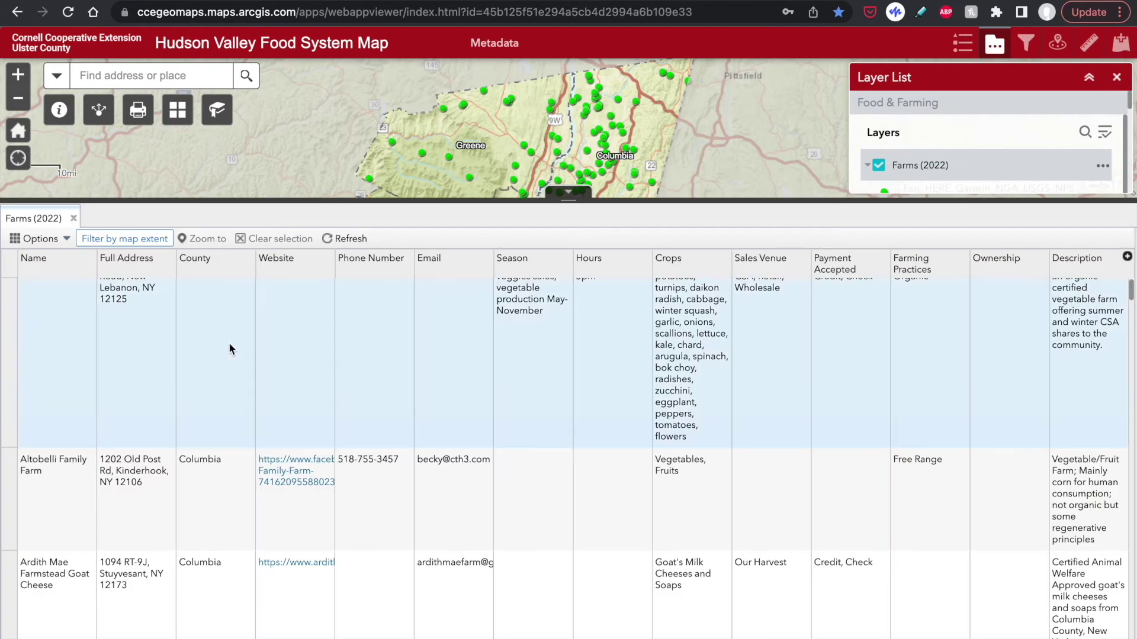
{"action": "left_click", "coordinate": [73, 218]}
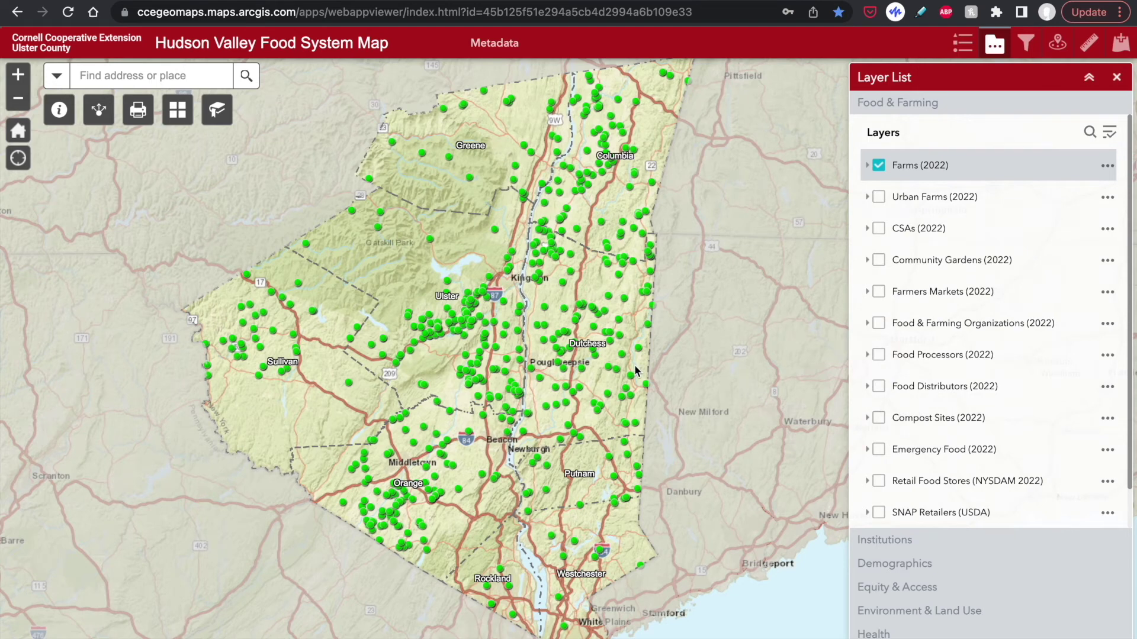
Step: Check the map legend, and replace the displayed Farms (2022) layer with Retail Food Stores (NYSDAM 2022)
{"action": "left_click", "coordinate": [963, 45]}
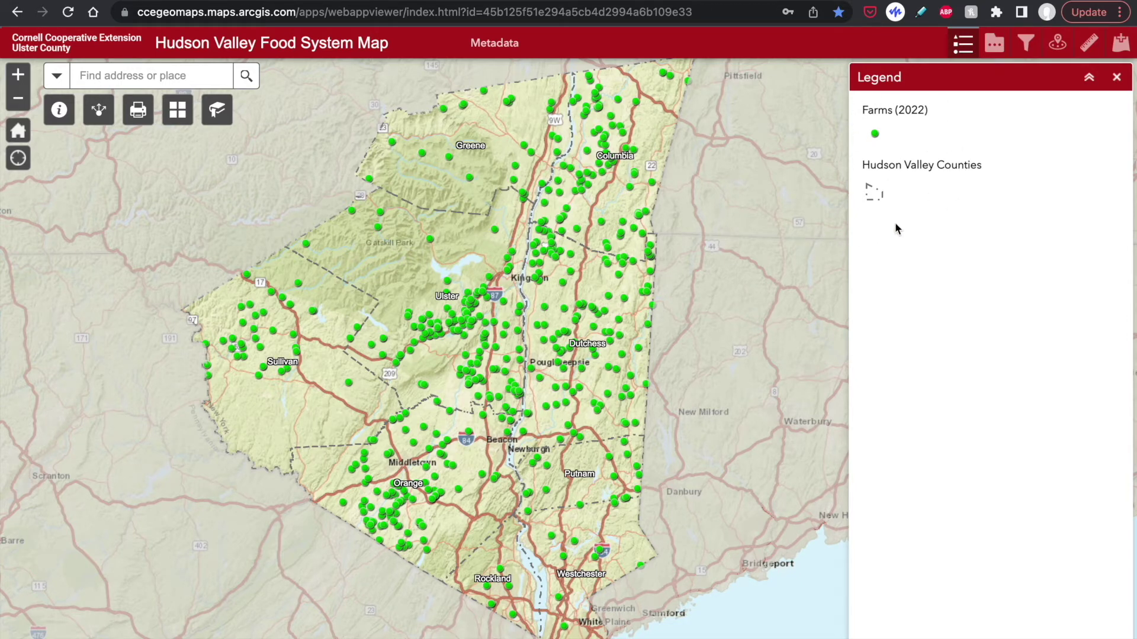
{"action": "left_click", "coordinate": [994, 52]}
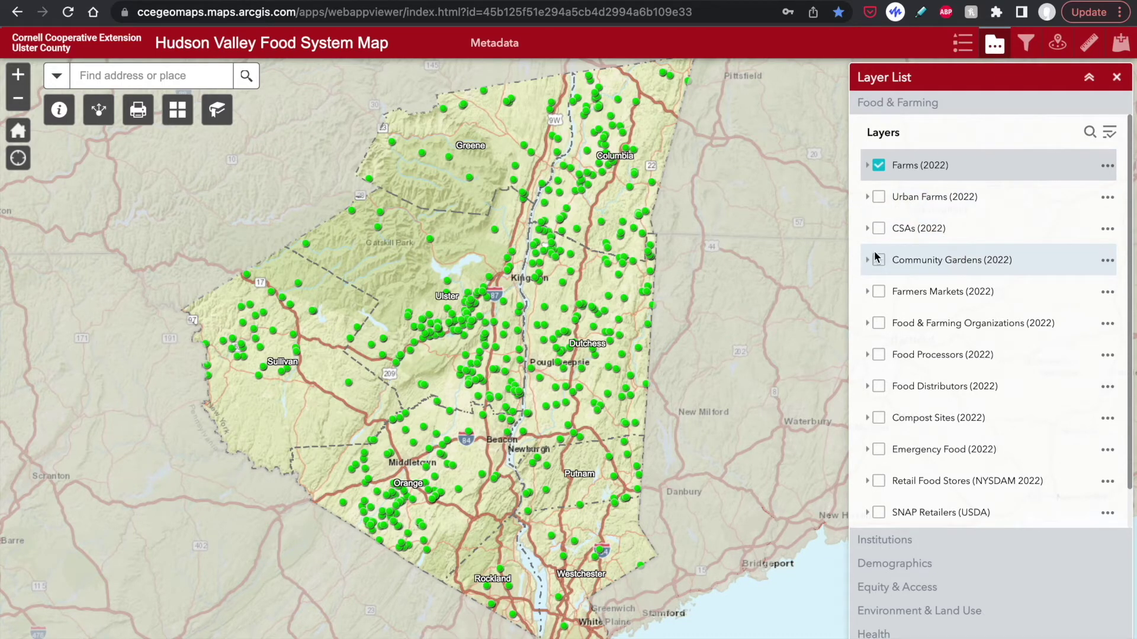
{"action": "left_click", "coordinate": [879, 167]}
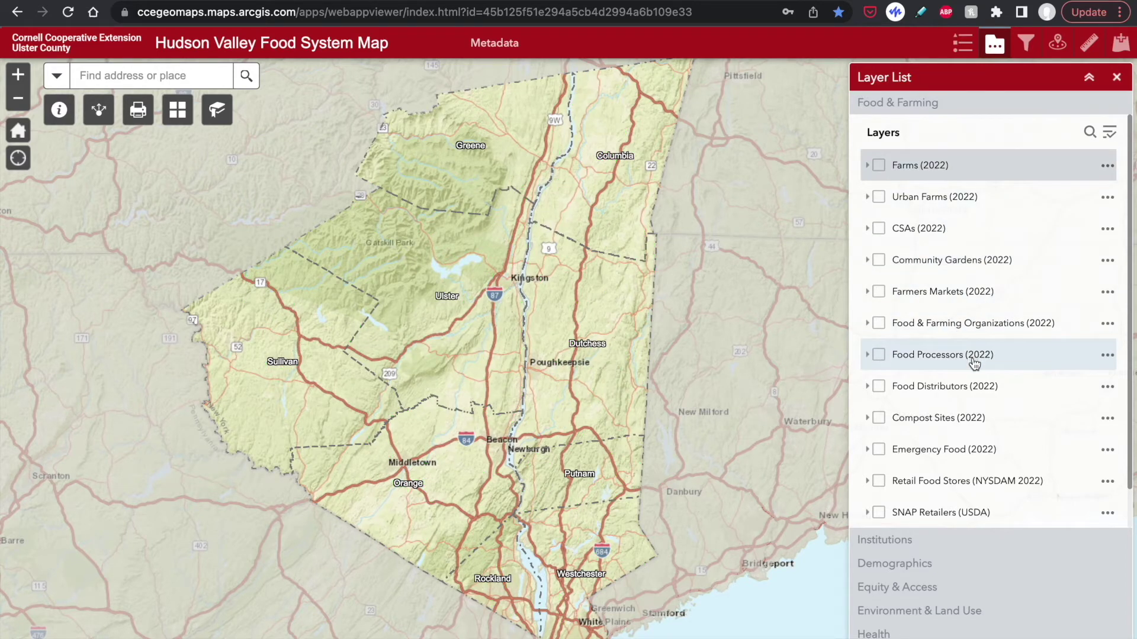
{"action": "scroll", "coordinate": [974, 362], "scroll_direction": "down", "scroll_amount": 1}
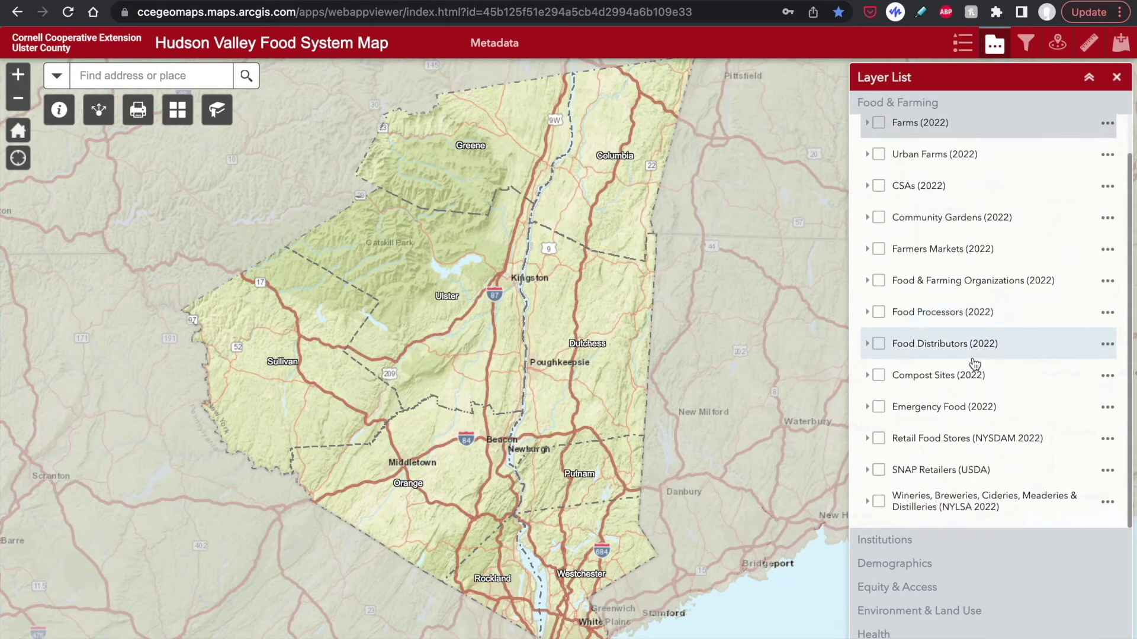
{"action": "left_click", "coordinate": [879, 439]}
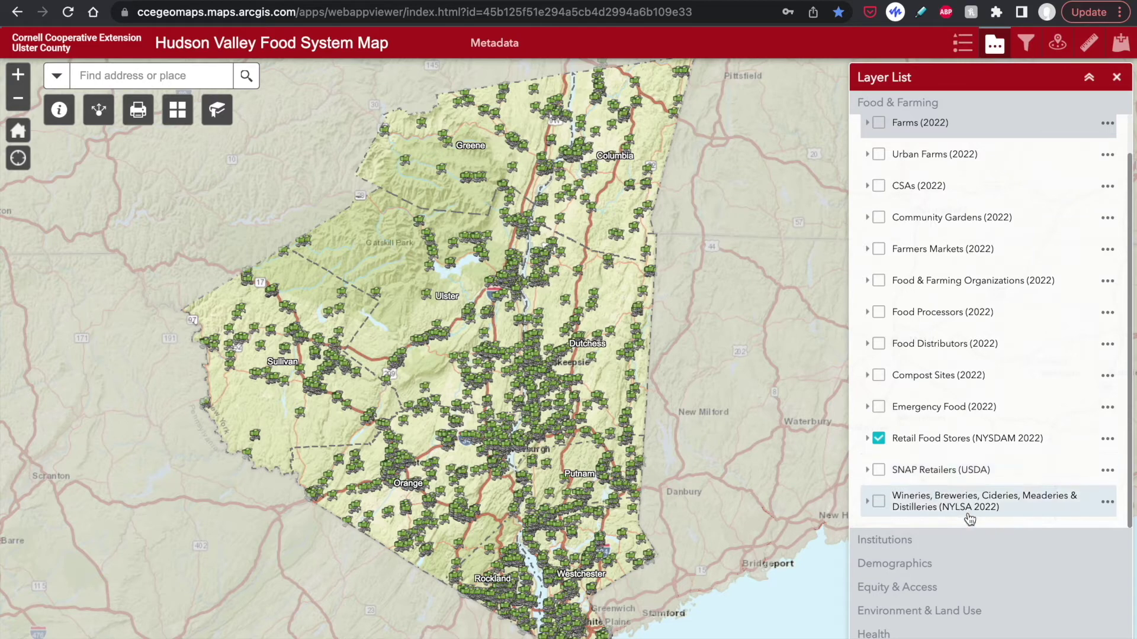
Step: In the Equity & Access group, expand USDA Food Access Research Atlas 2019 and display the low income and low supermarket access tracts using vehicle access
{"action": "left_click", "coordinate": [904, 591]}
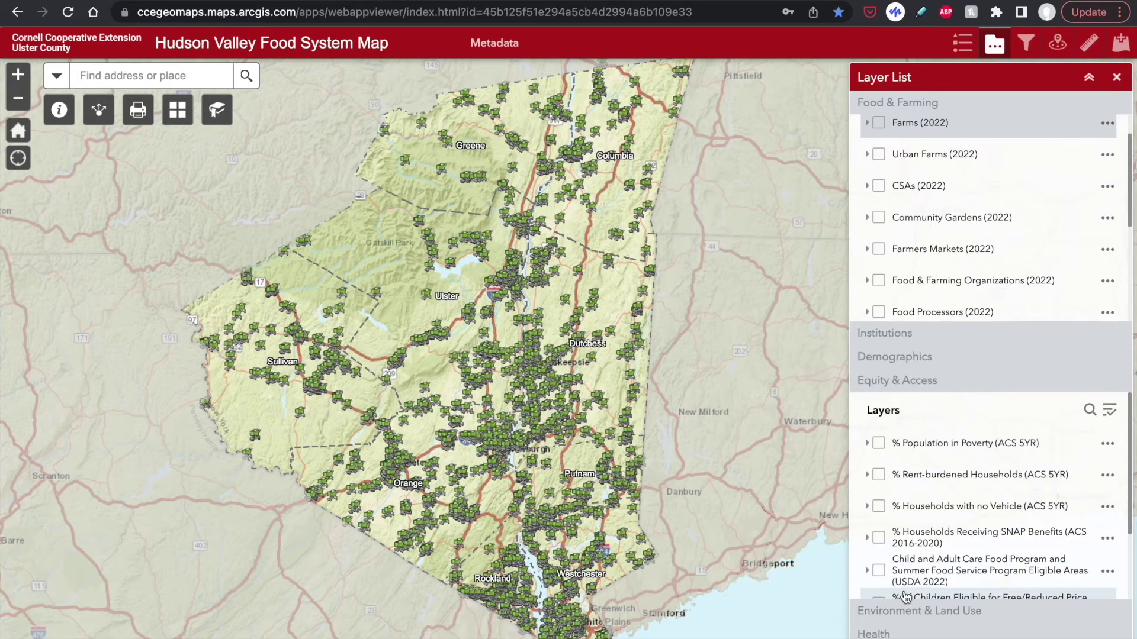
{"action": "left_click", "coordinate": [918, 106]}
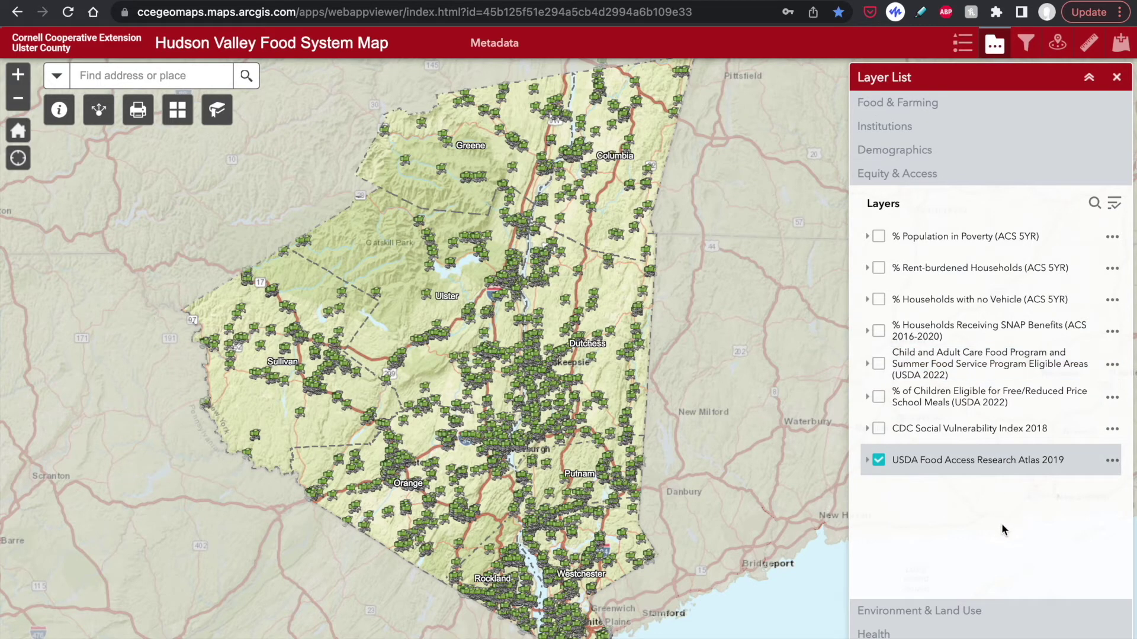
{"action": "left_click", "coordinate": [1011, 467]}
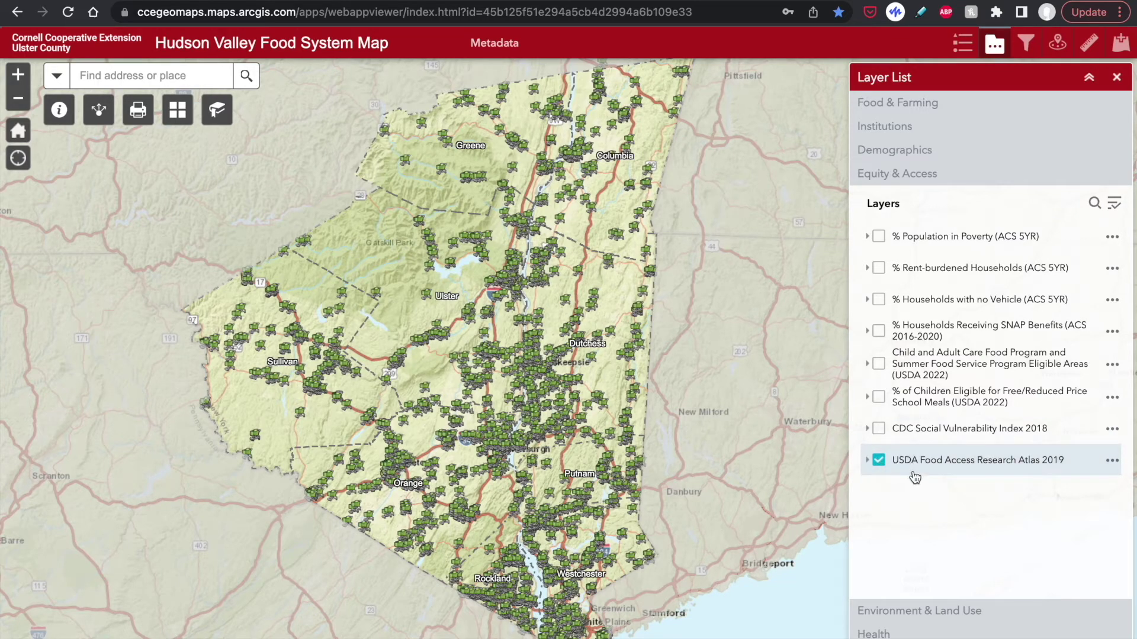
{"action": "left_click", "coordinate": [950, 465]}
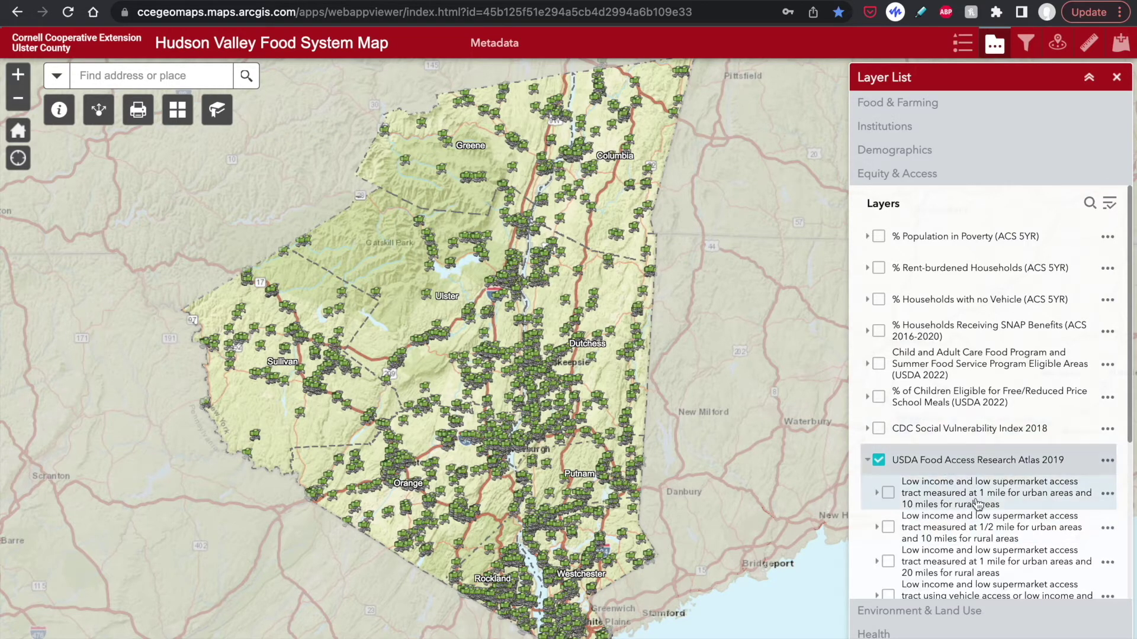
{"action": "scroll", "coordinate": [978, 504], "scroll_direction": "down", "scroll_amount": 2}
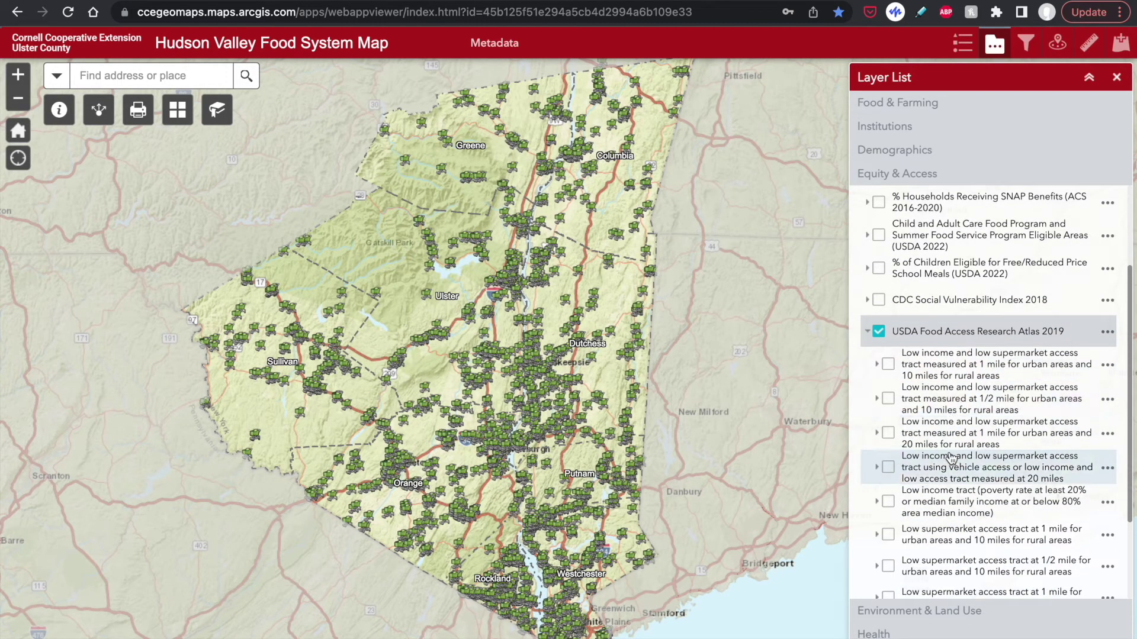
{"action": "left_click", "coordinate": [888, 467]}
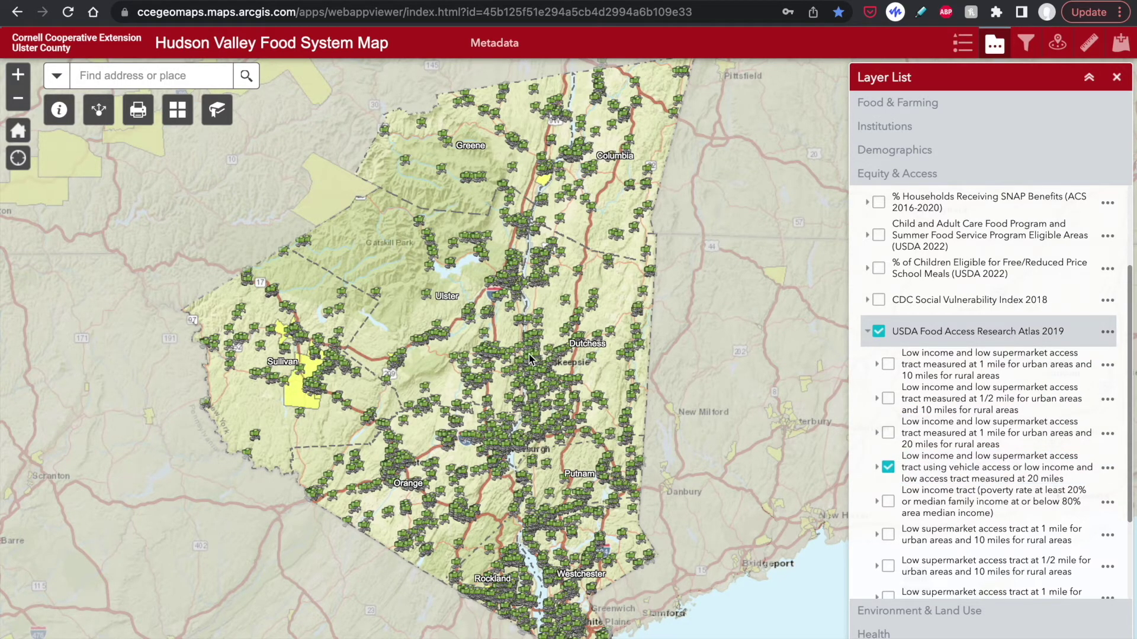
Step: Zoom in on the highlighted tracts around Poughkeepsie and bring up the legend for the displayed layers
{"action": "scroll", "coordinate": [528, 359], "scroll_direction": "up", "scroll_amount": 5}
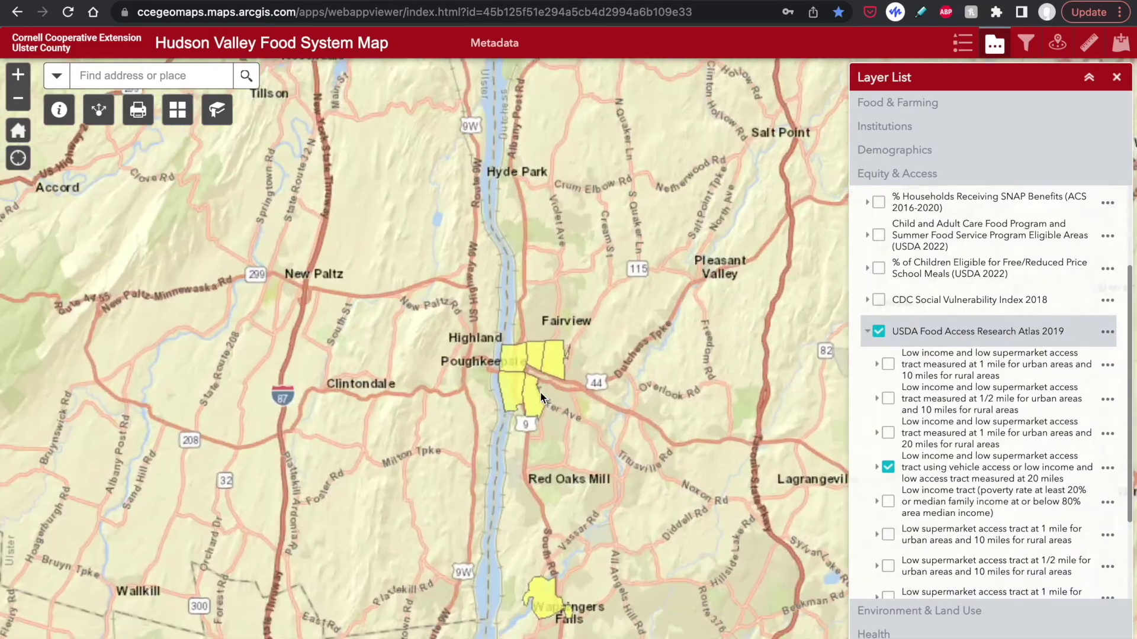
{"action": "scroll", "coordinate": [540, 397], "scroll_direction": "up", "scroll_amount": 3}
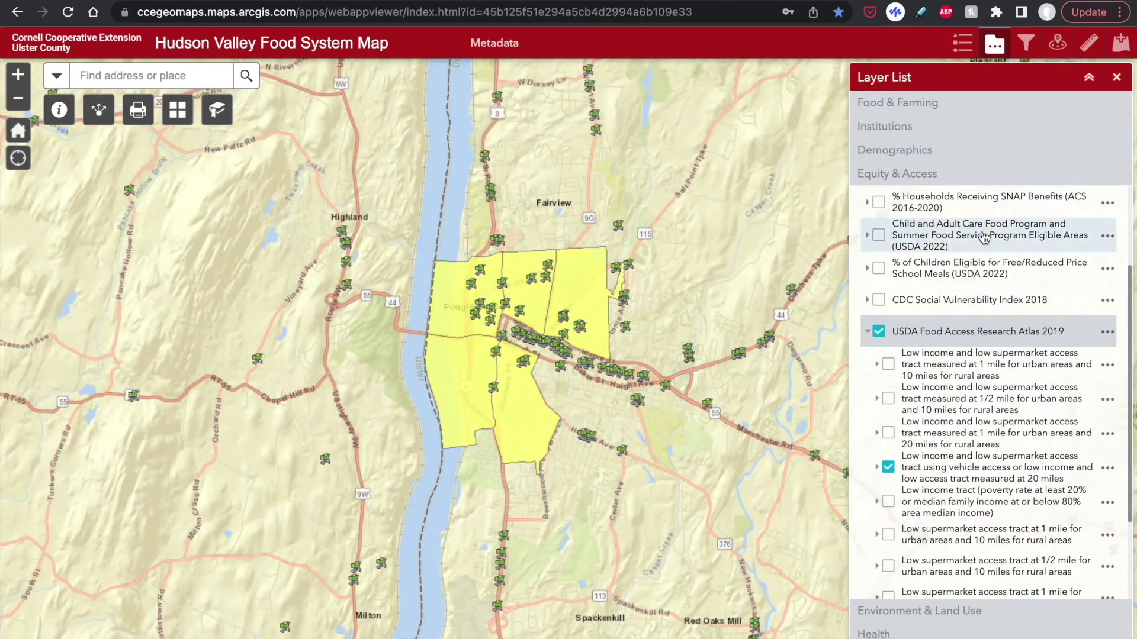
{"action": "left_click", "coordinate": [963, 49]}
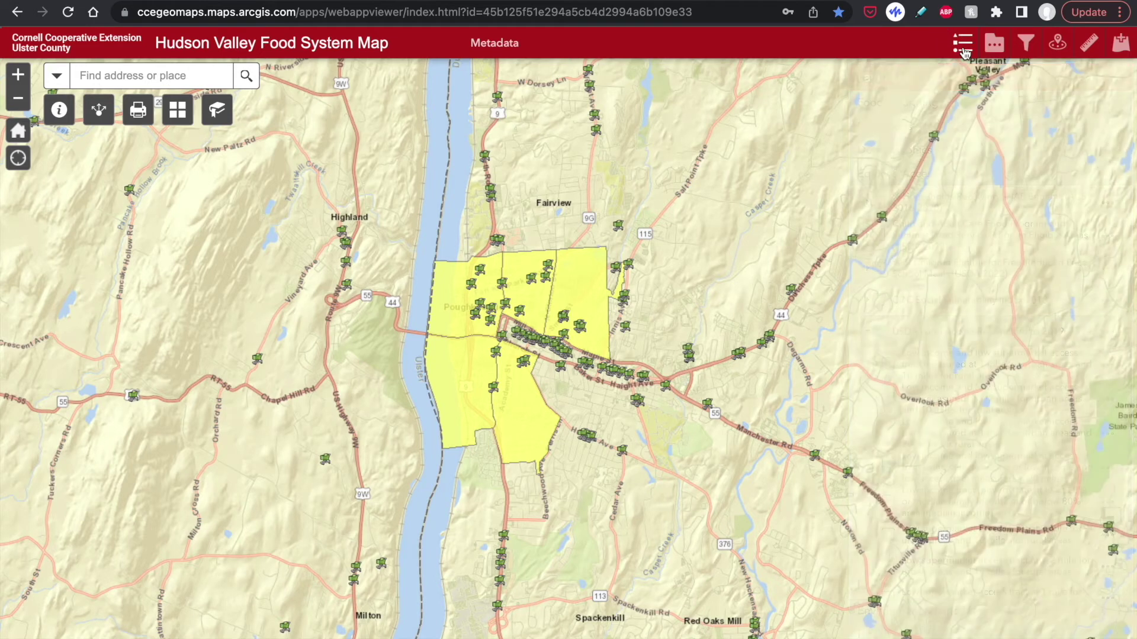
{"action": "left_click", "coordinate": [963, 48]}
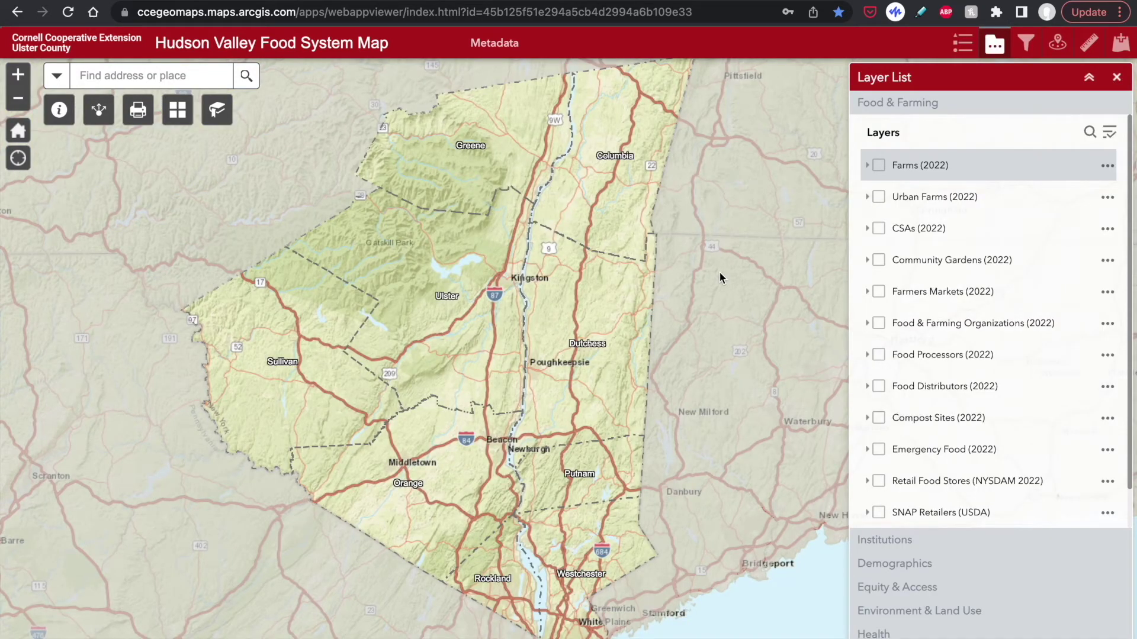
Step: Display the Emergency Food (2022) layer and open the legend of its symbols
{"action": "left_click", "coordinate": [878, 450]}
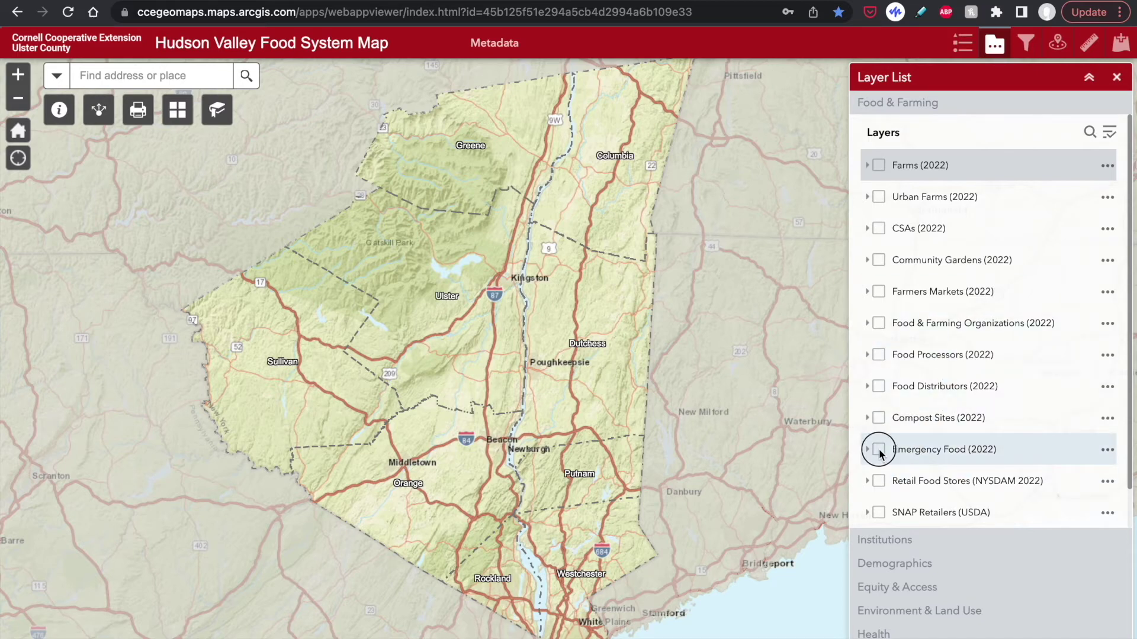
{"action": "left_click", "coordinate": [964, 44]}
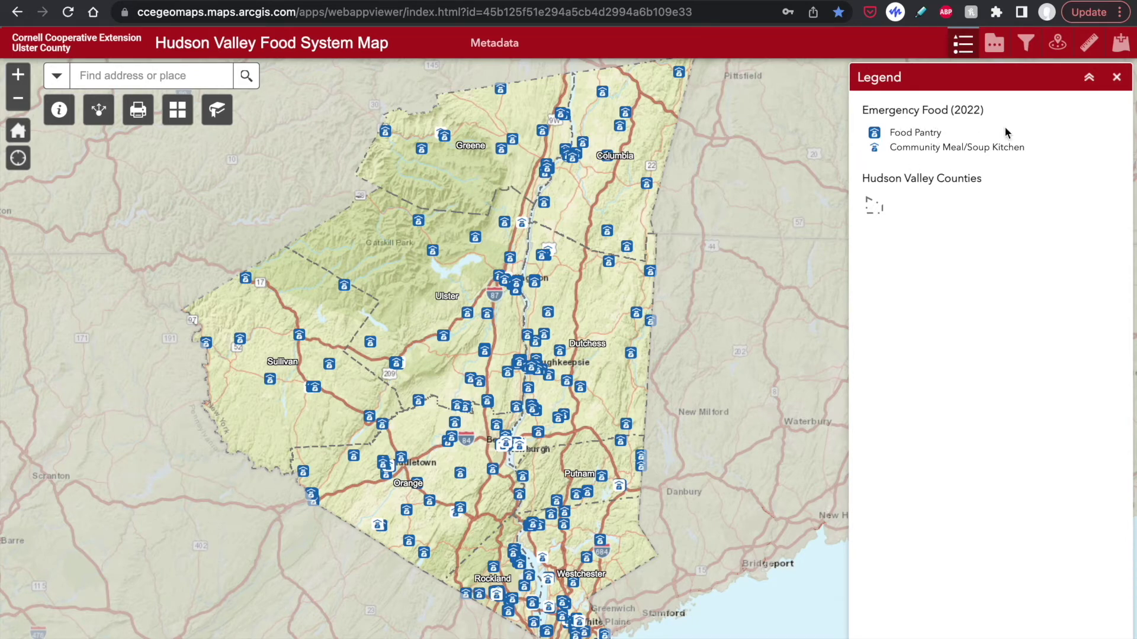
Step: Filter the Emergency Food layer to the Food Pantry type, and switch the filter's type to Community Meal/Soup Kitchen
{"action": "left_click", "coordinate": [1027, 48]}
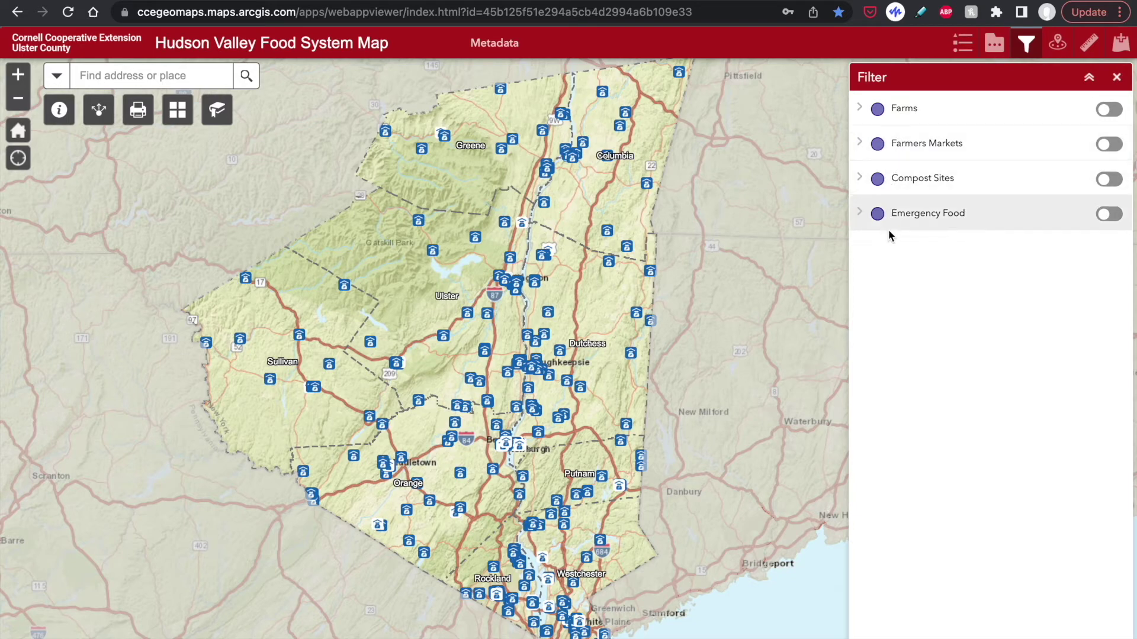
{"action": "left_click", "coordinate": [860, 215]}
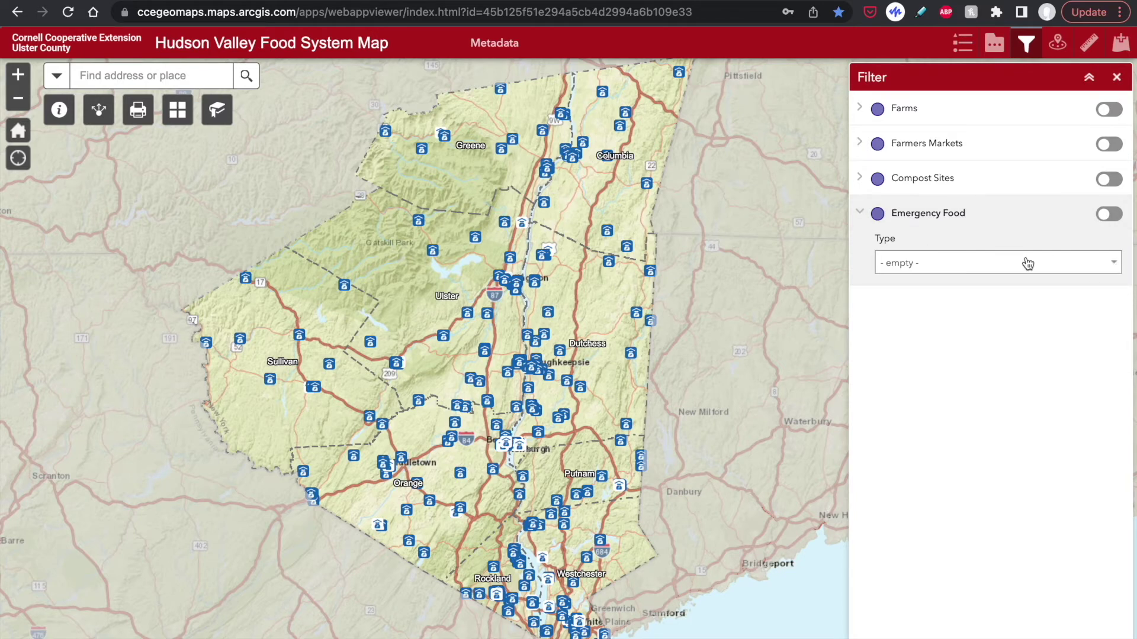
{"action": "left_click", "coordinate": [1116, 263]}
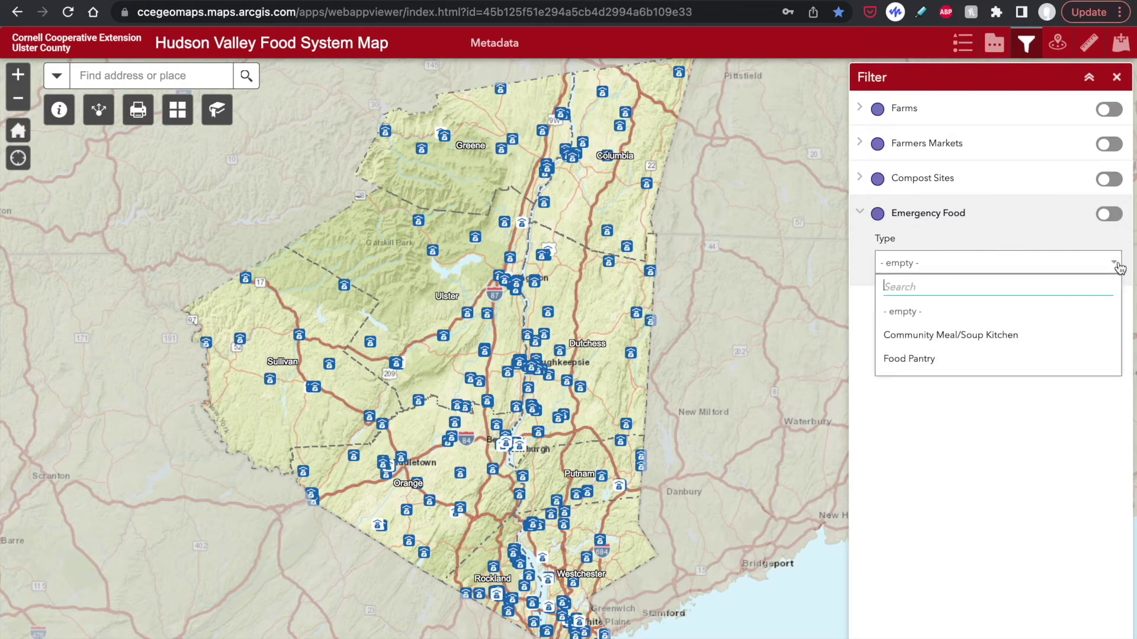
{"action": "left_click", "coordinate": [952, 362]}
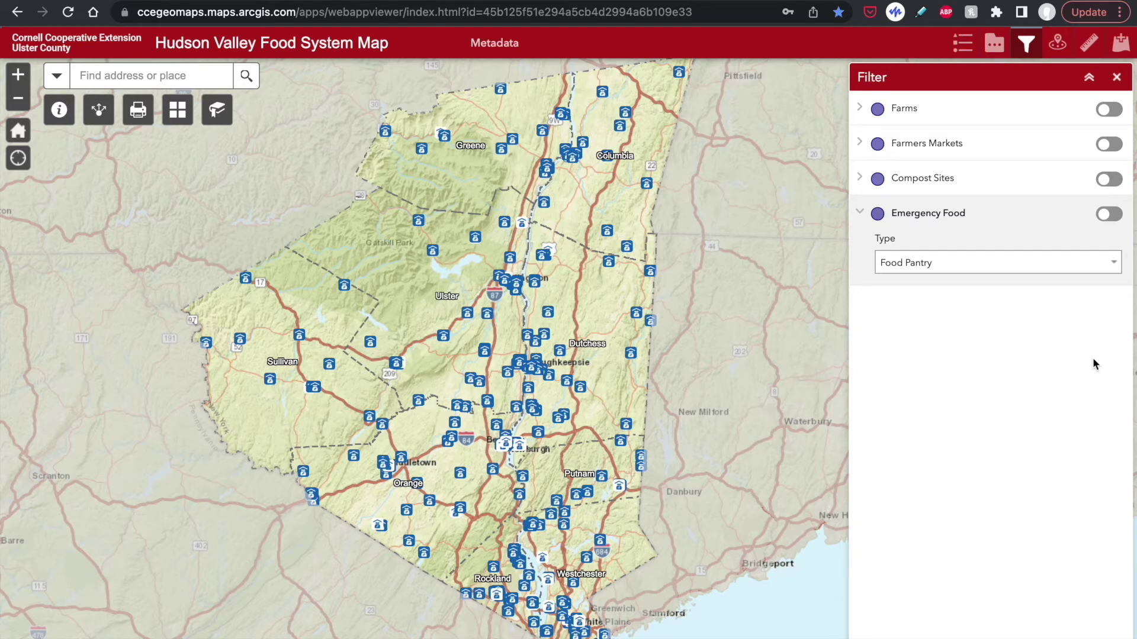
{"action": "left_click", "coordinate": [1112, 217]}
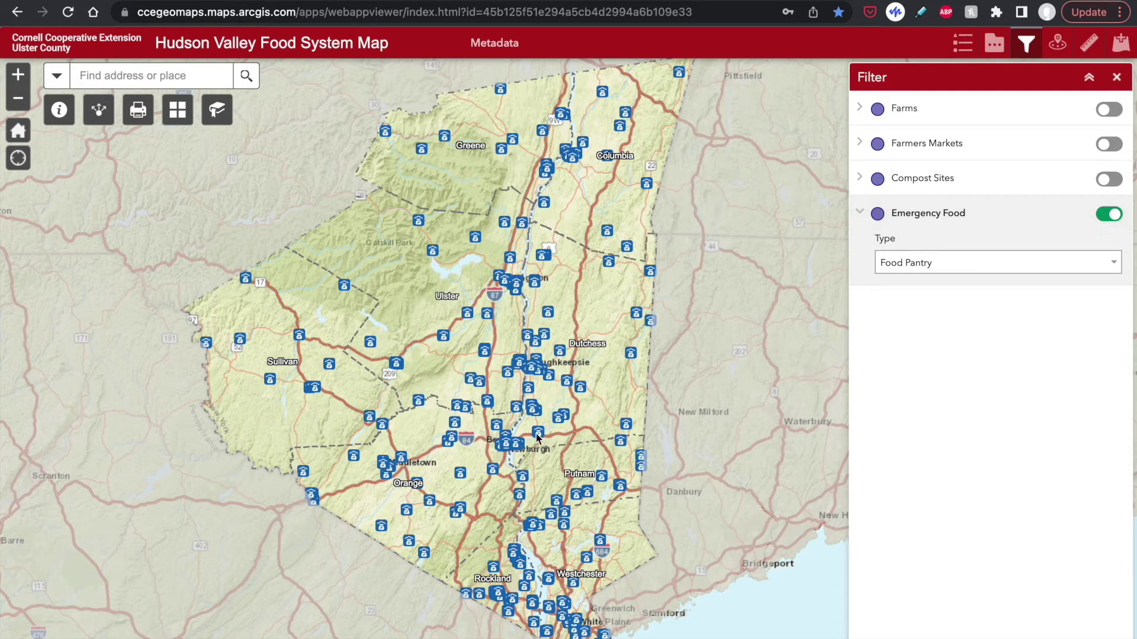
{"action": "left_click", "coordinate": [1044, 268]}
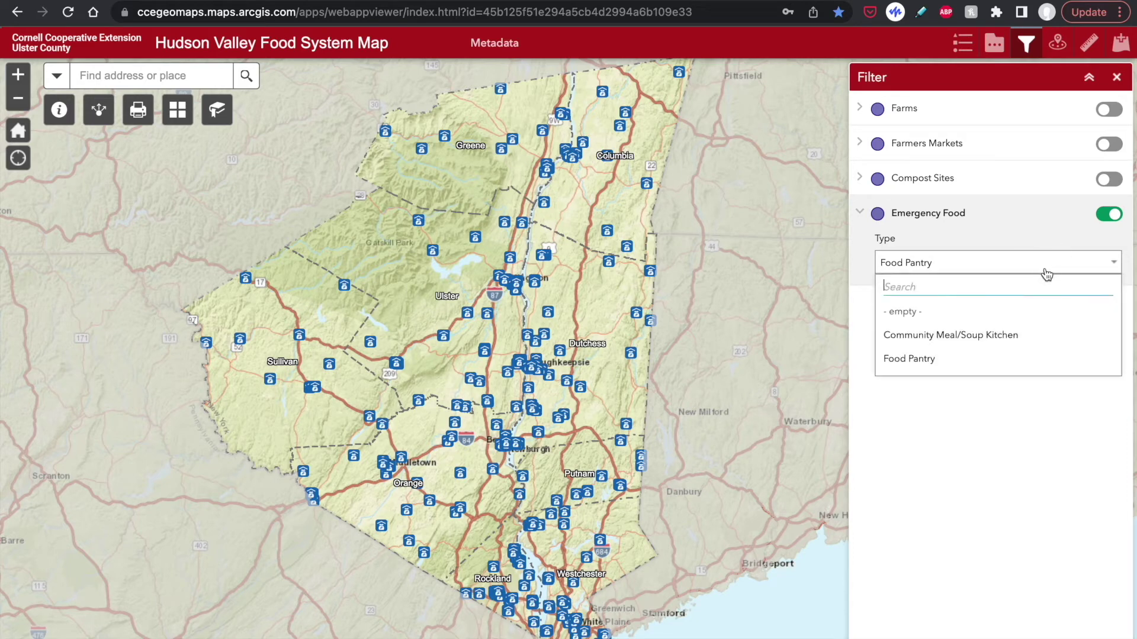
{"action": "left_click", "coordinate": [980, 340]}
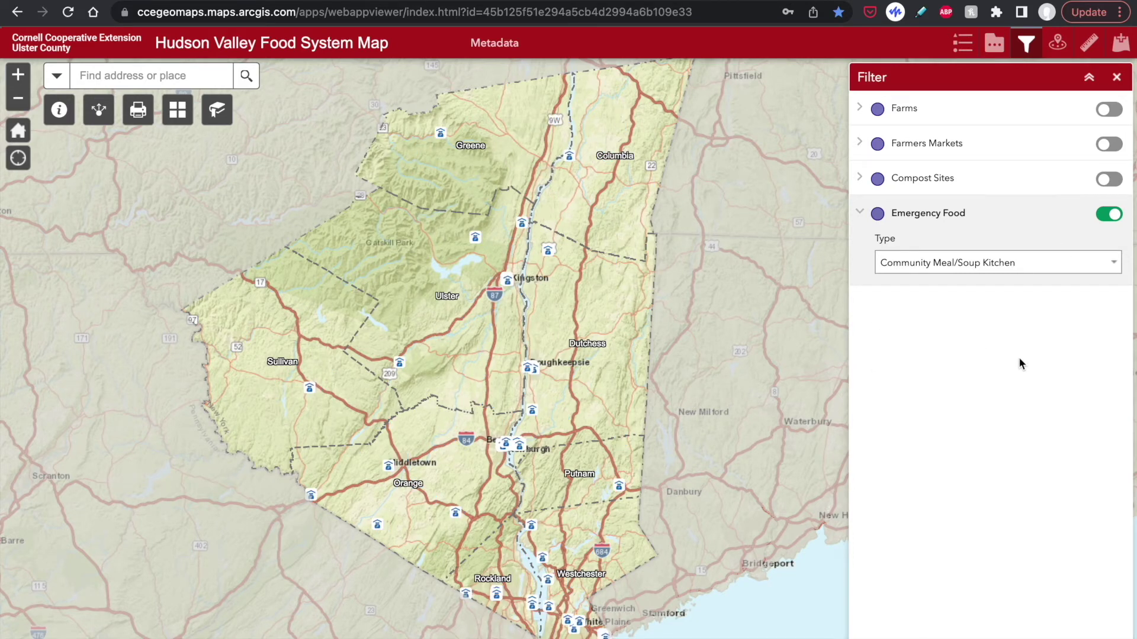
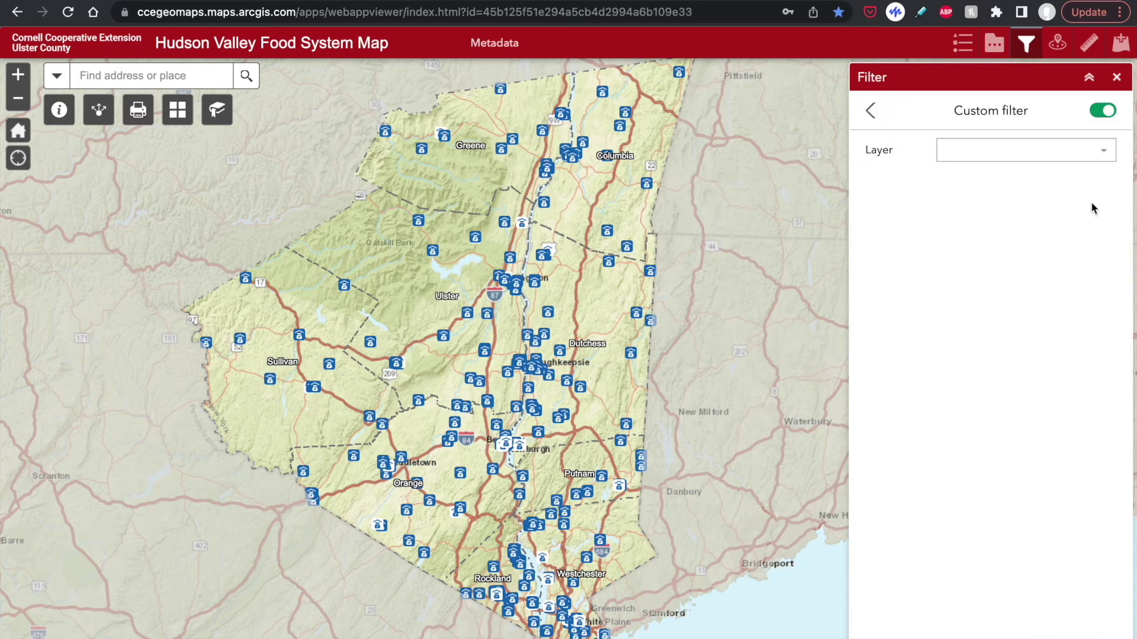
Step: Choose Emergency Food (2022) as the layer for the custom filter and add a filter expression
{"action": "left_click", "coordinate": [1109, 157]}
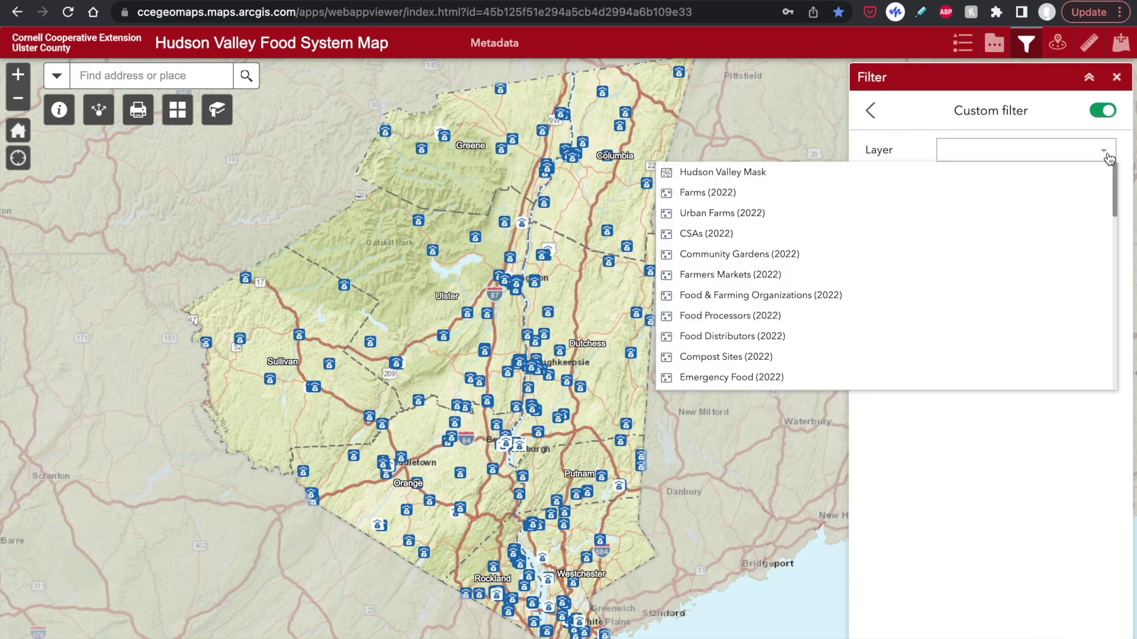
{"action": "scroll", "coordinate": [920, 280], "scroll_direction": "down", "scroll_amount": 2}
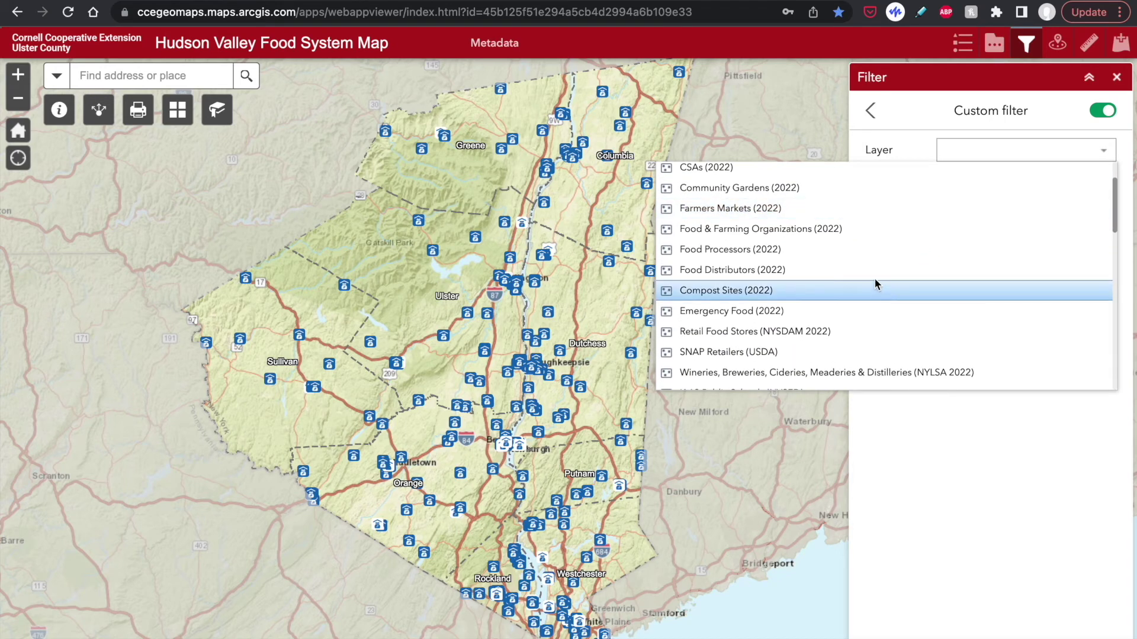
{"action": "left_click", "coordinate": [765, 314]}
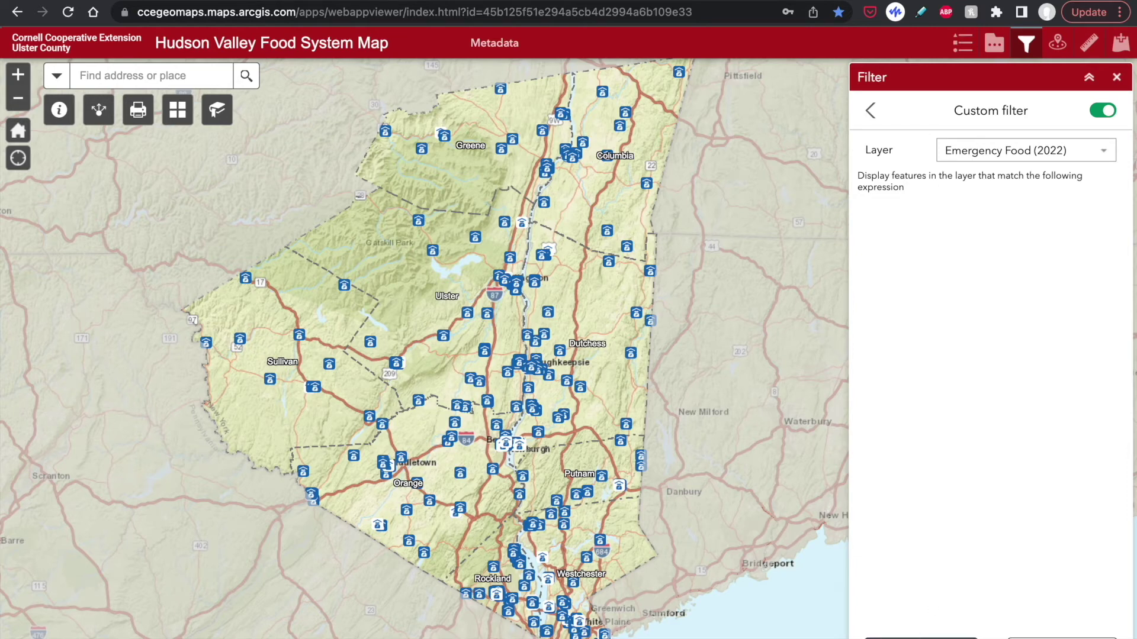
{"action": "left_click", "coordinate": [911, 637]}
{"action": "right_click", "coordinate": [912, 637]}
{"action": "left_click", "coordinate": [883, 461]}
{"action": "left_click", "coordinate": [1003, 431]}
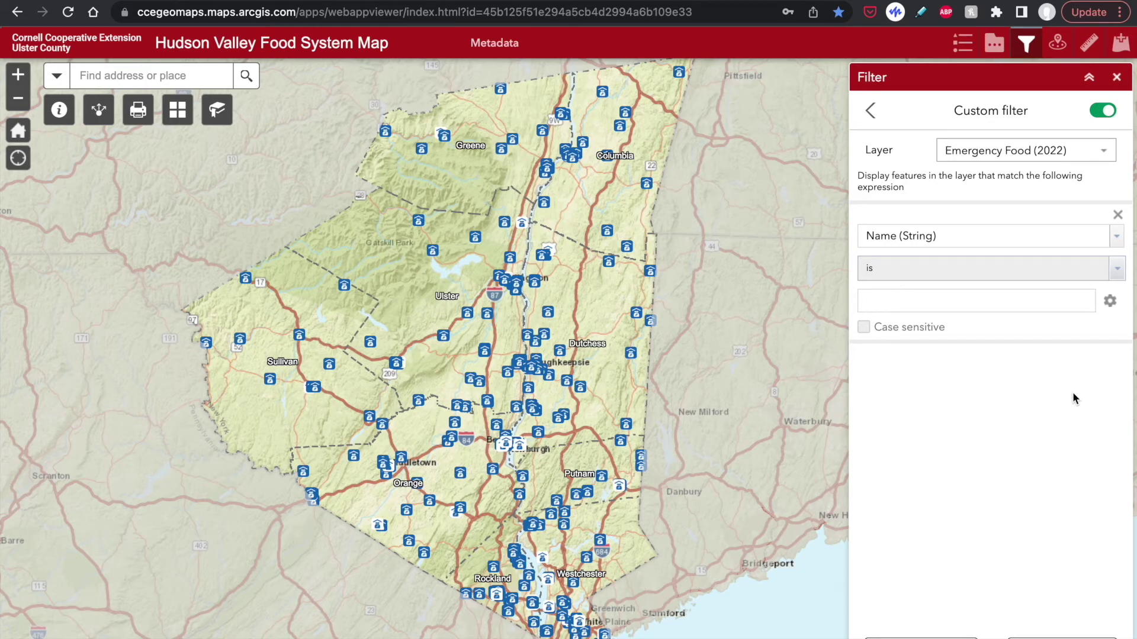
Step: Set the custom filter expression to match features whose County (String) is Ulster
{"action": "left_click", "coordinate": [1111, 240]}
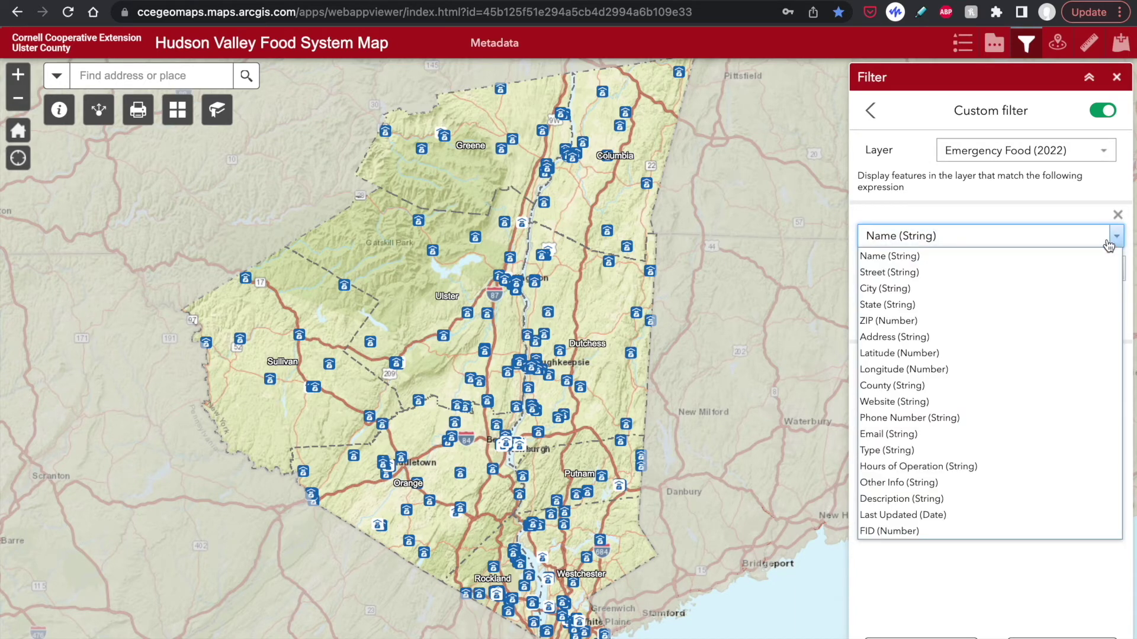
{"action": "left_click", "coordinate": [911, 386]}
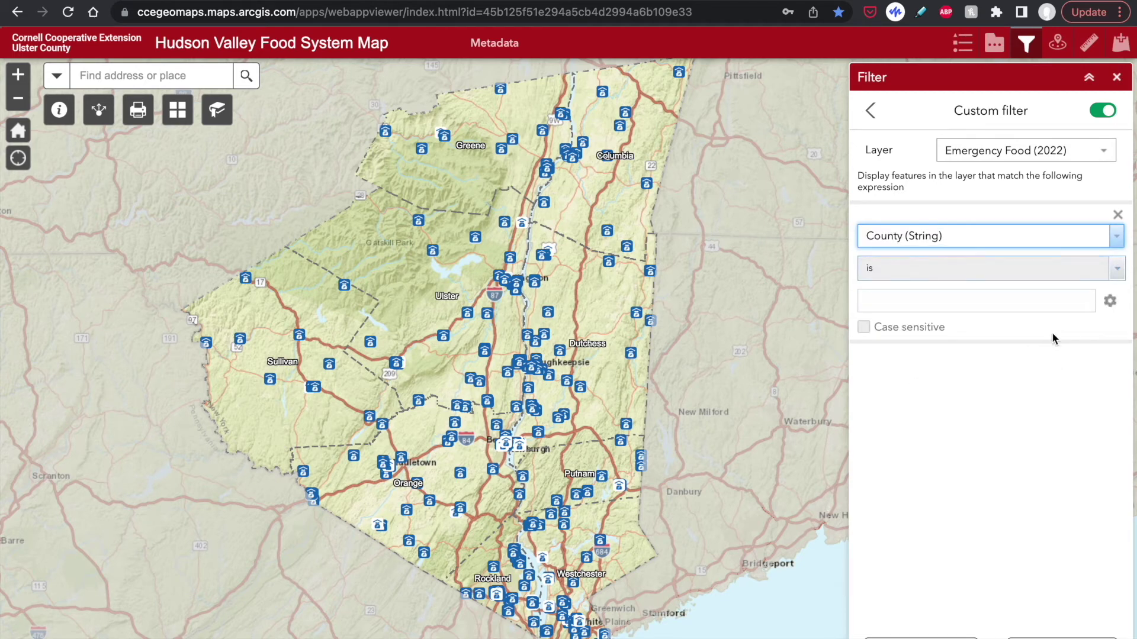
{"action": "left_click", "coordinate": [1044, 301]}
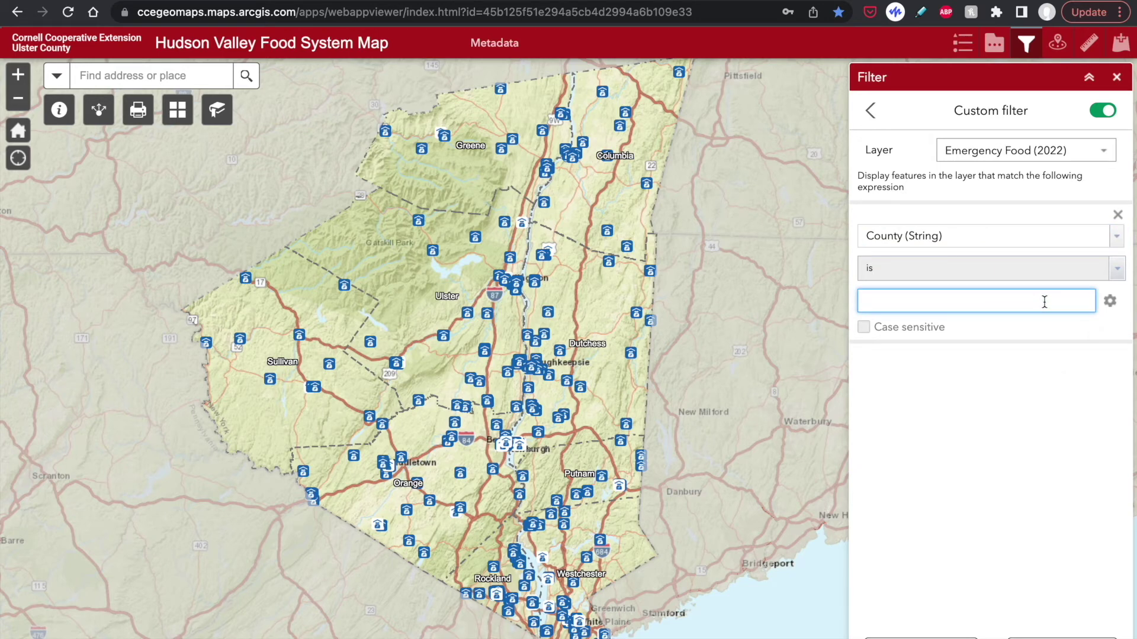
{"action": "type", "text": "Ulster"}
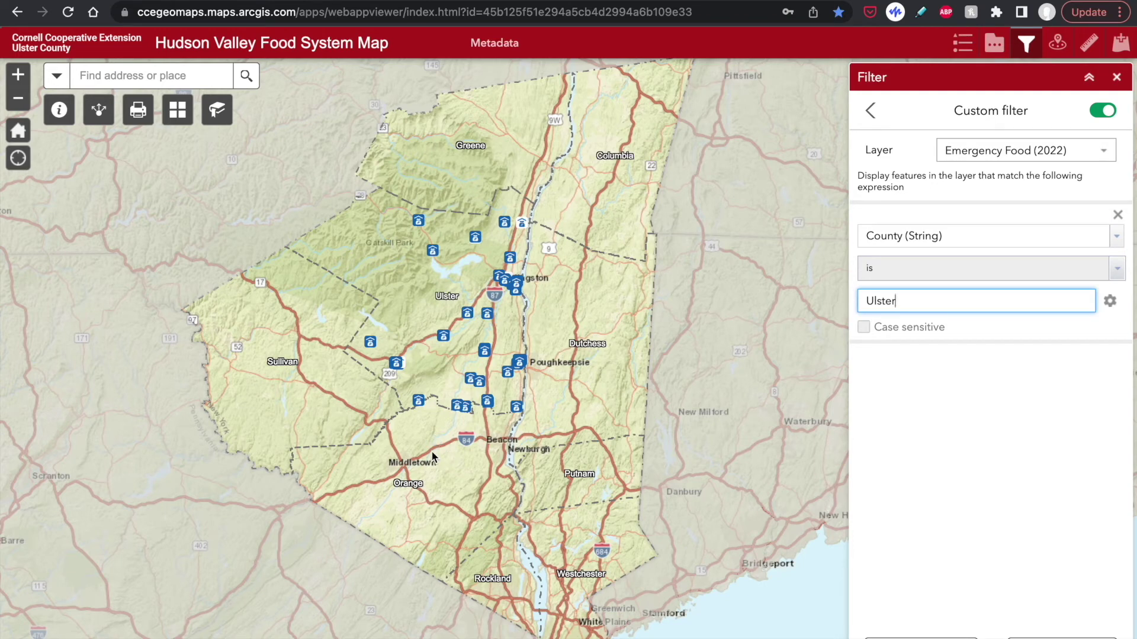
Step: Clear the county value, change its input type to Unique with Ulster selected, and turn off the custom filter
{"action": "left_click", "coordinate": [916, 301]}
{"action": "key", "text": "ctrl+a"}
{"action": "key", "text": "BackSpace"}
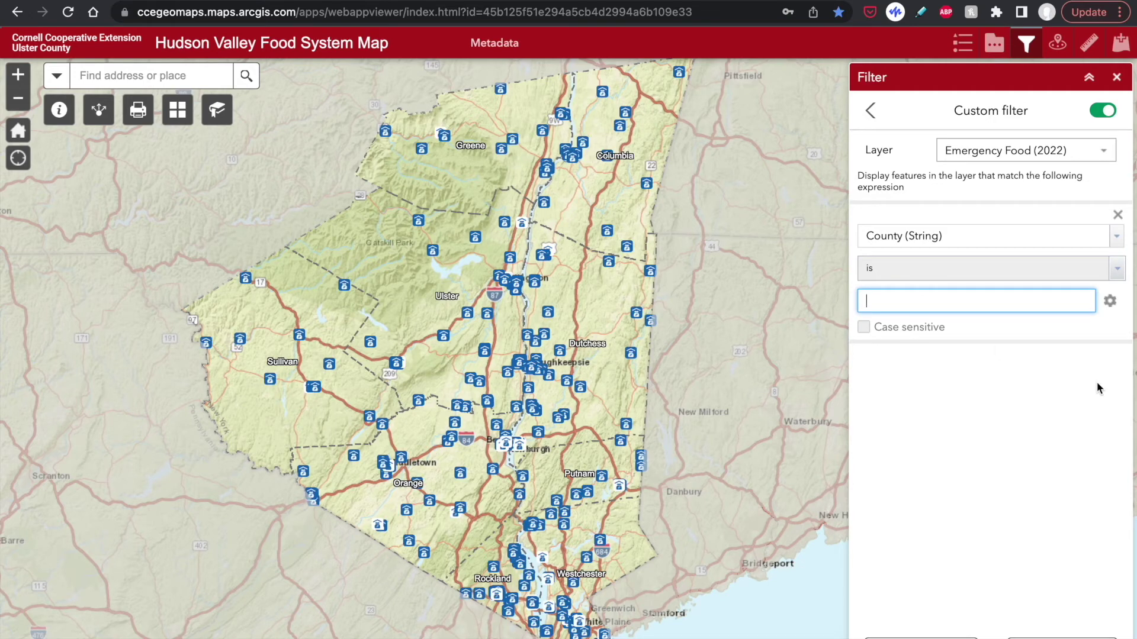
{"action": "left_click", "coordinate": [1110, 301]}
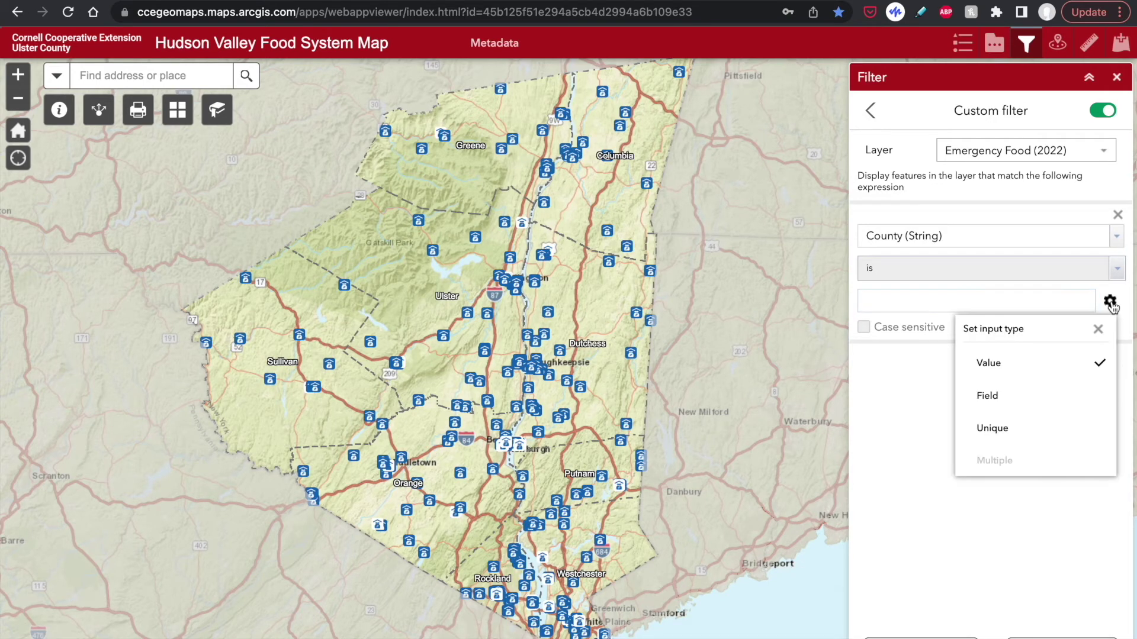
{"action": "left_click", "coordinate": [1013, 430]}
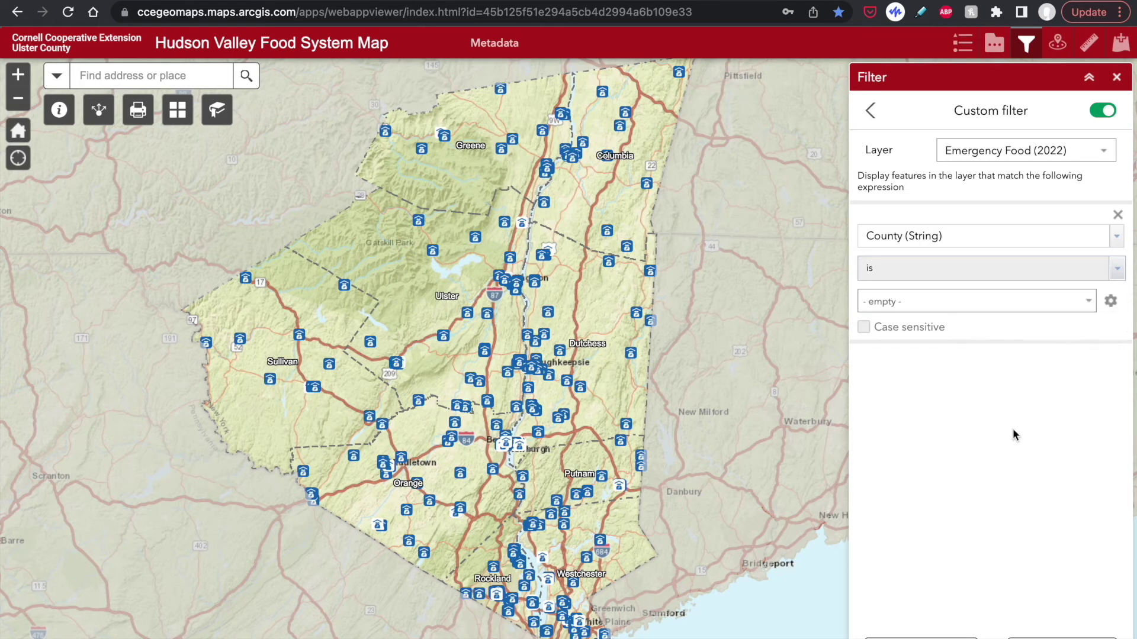
{"action": "left_click", "coordinate": [1088, 302]}
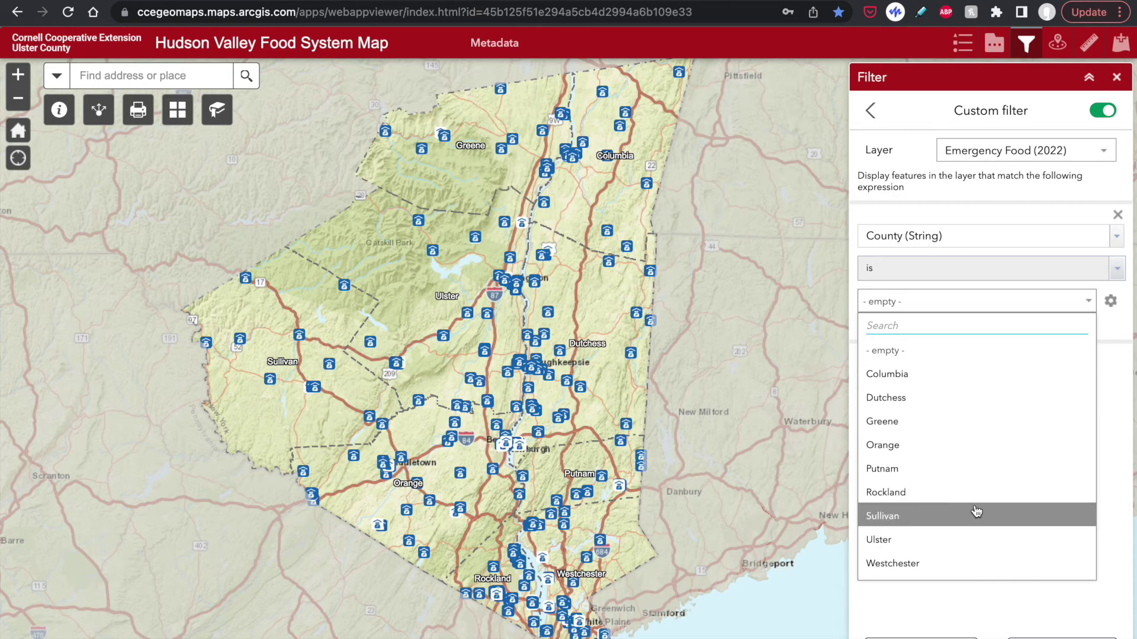
{"action": "left_click", "coordinate": [922, 539]}
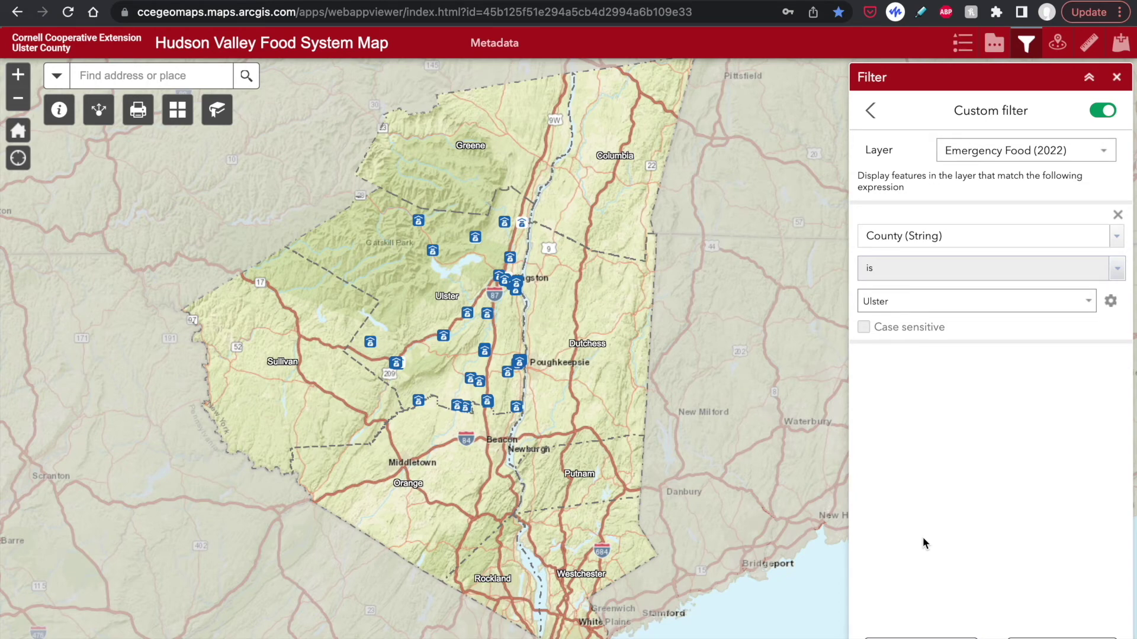
{"action": "left_click", "coordinate": [1105, 112]}
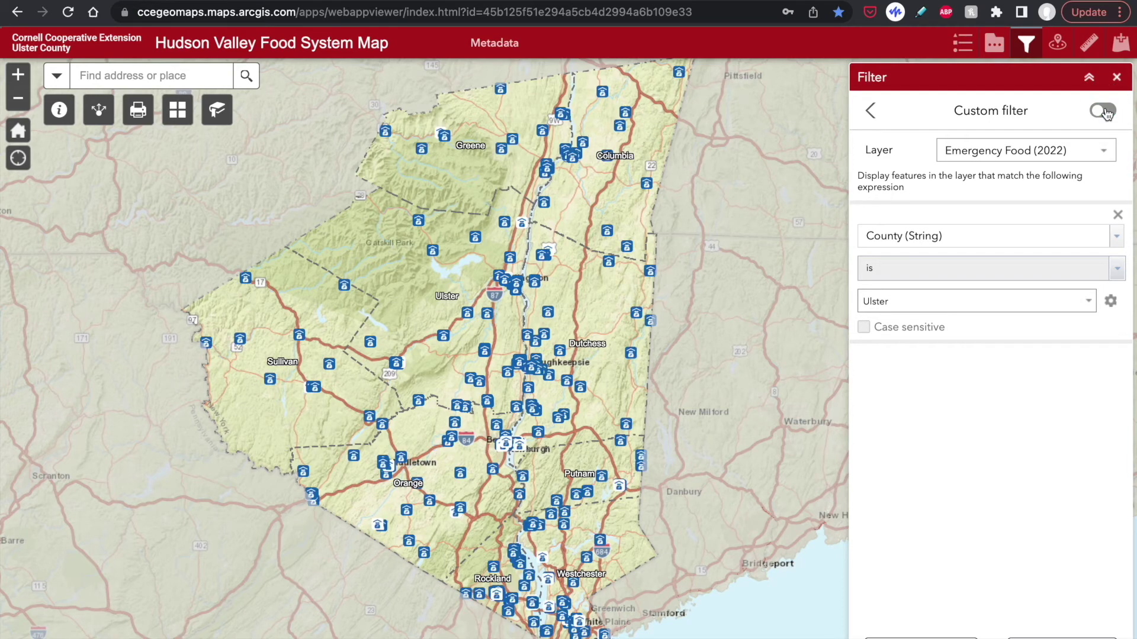
Step: Find emergency food sites within 5 miles of a point in Kingston using Near Me, and select the Salvation Army - Kingston Food Pantry result
{"action": "left_click", "coordinate": [1058, 44]}
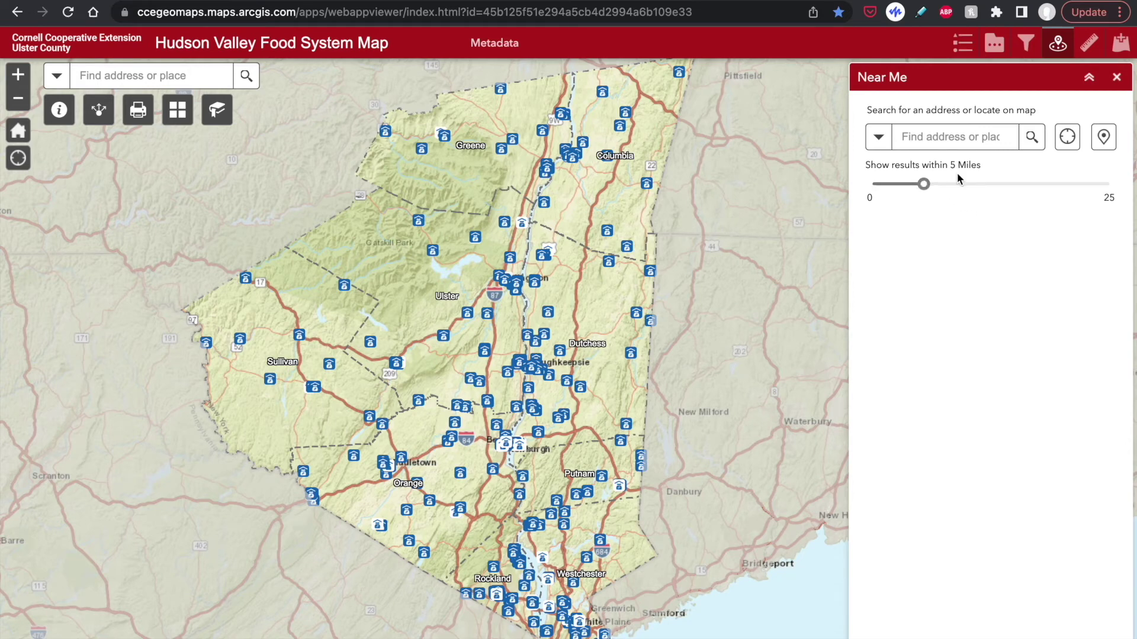
{"action": "mouse_move", "coordinate": [922, 187]}
{"action": "left_mouse_down"}
{"action": "mouse_move", "coordinate": [1099, 188]}
{"action": "mouse_move", "coordinate": [913, 193]}
{"action": "mouse_move", "coordinate": [923, 189]}
{"action": "left_mouse_up"}
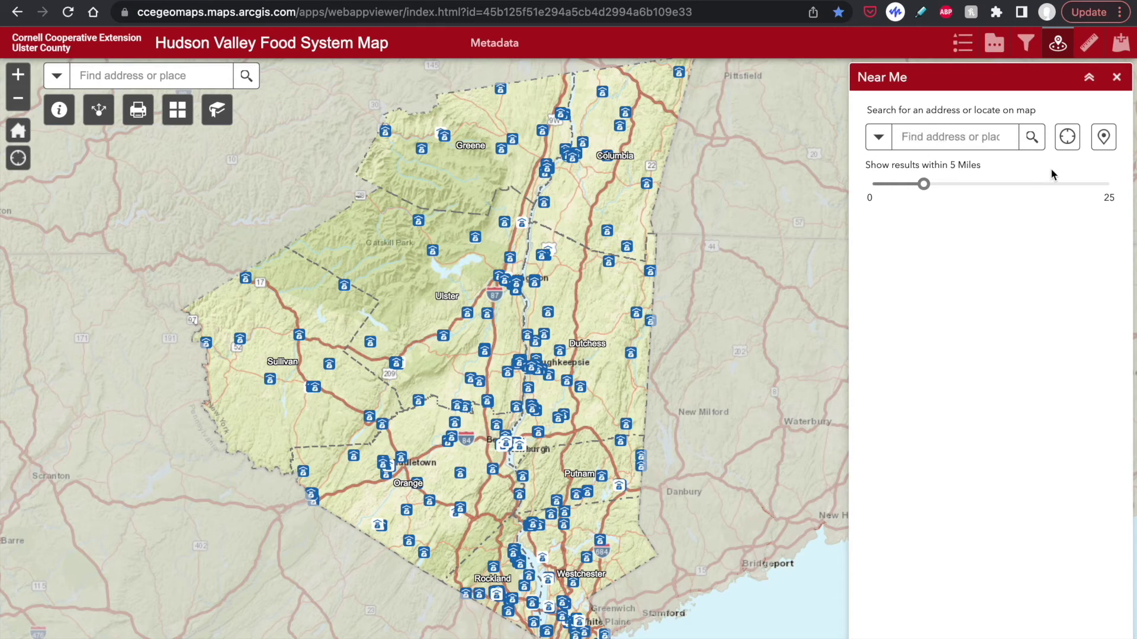
{"action": "left_click", "coordinate": [1105, 139]}
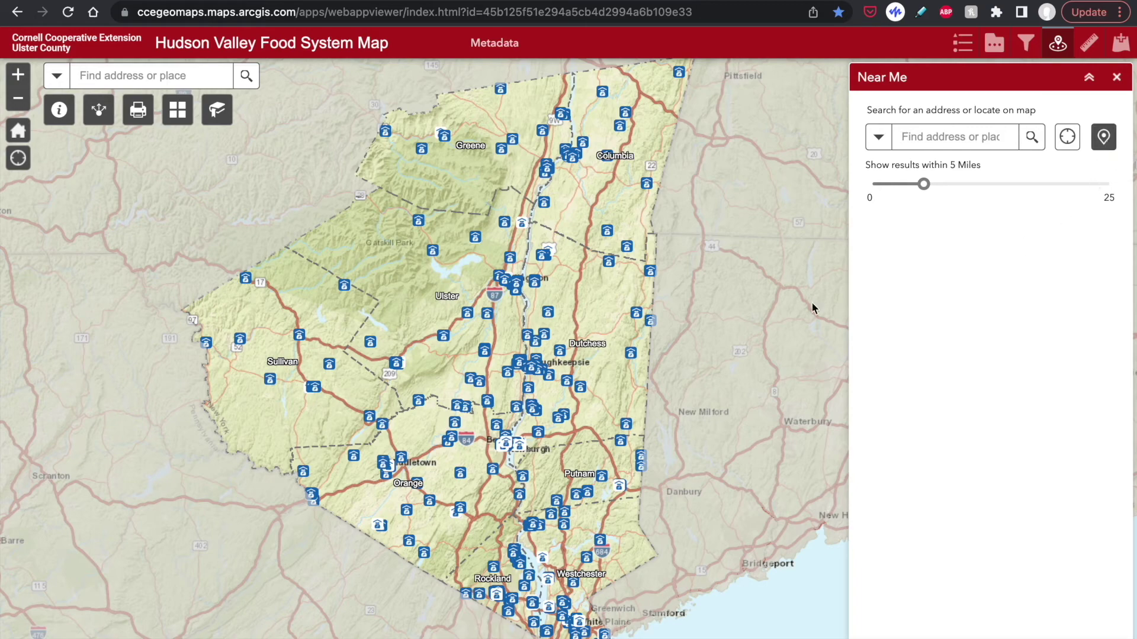
{"action": "left_click", "coordinate": [509, 282]}
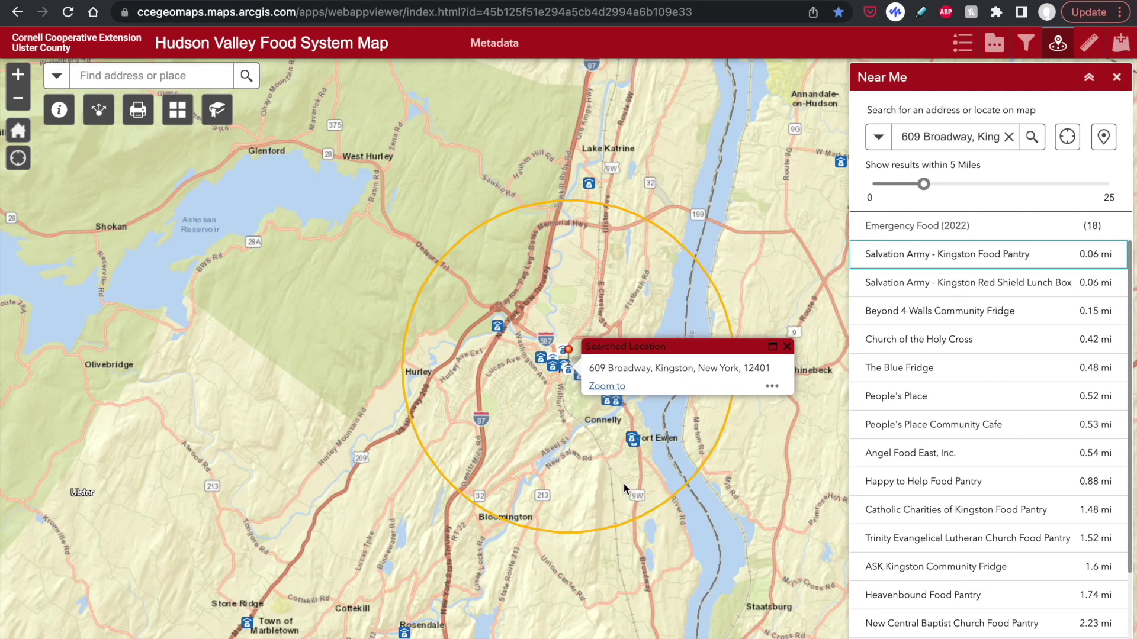
{"action": "left_click", "coordinate": [983, 261]}
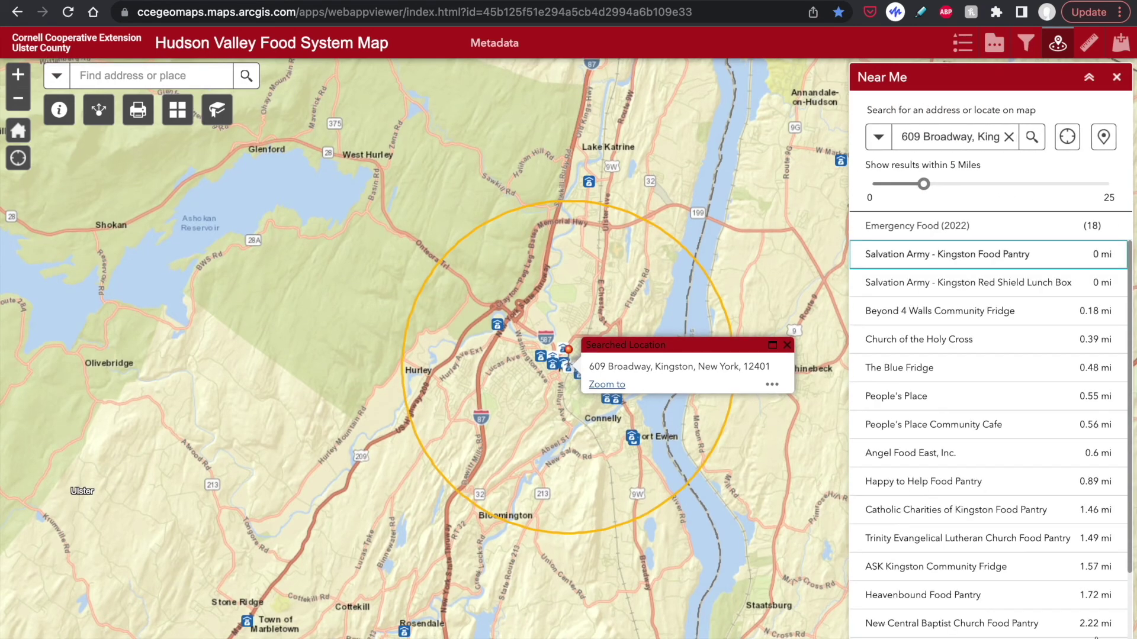
{"action": "left_click", "coordinate": [1063, 51]}
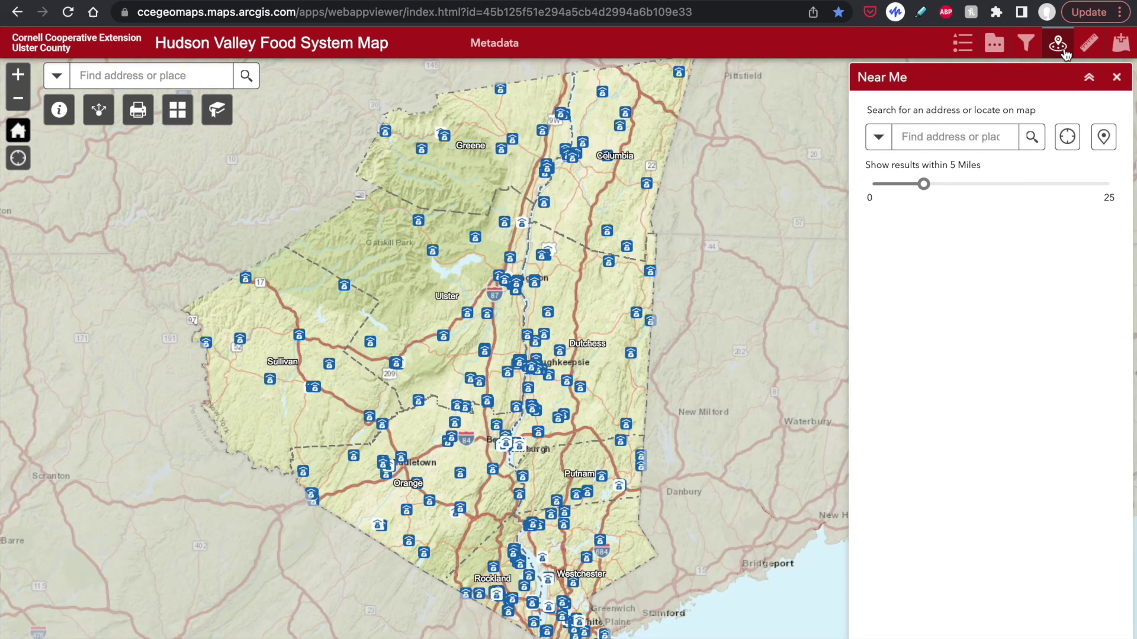
Step: Measure the area of a four-sided polygon drawn in central Ulster County in square miles, and clear the measurement
{"action": "left_click", "coordinate": [1086, 48]}
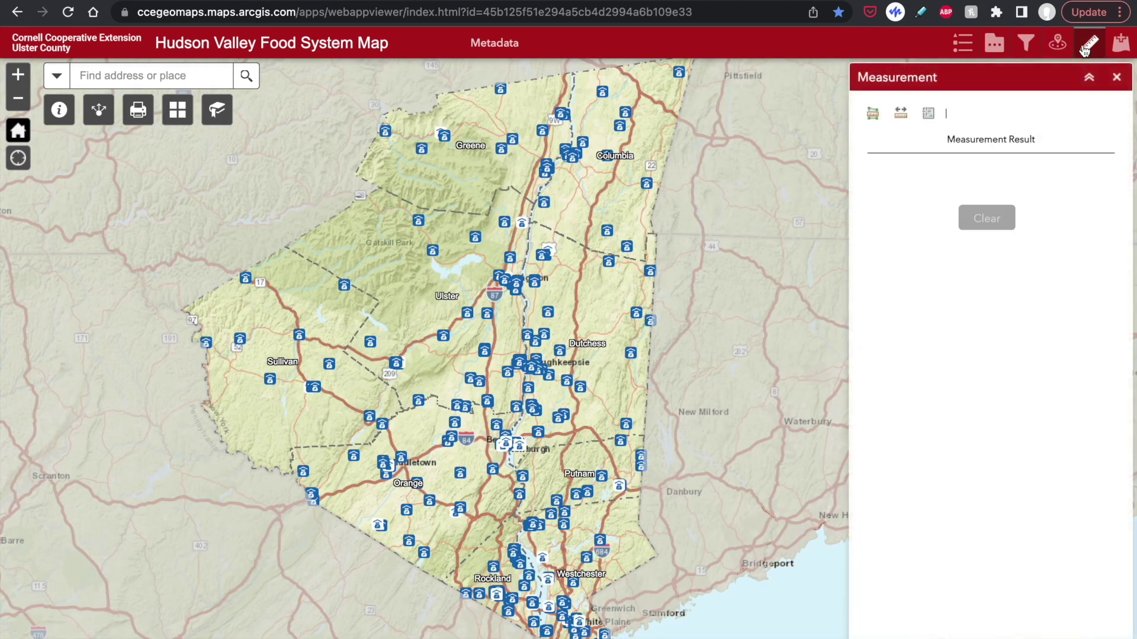
{"action": "left_click", "coordinate": [882, 119]}
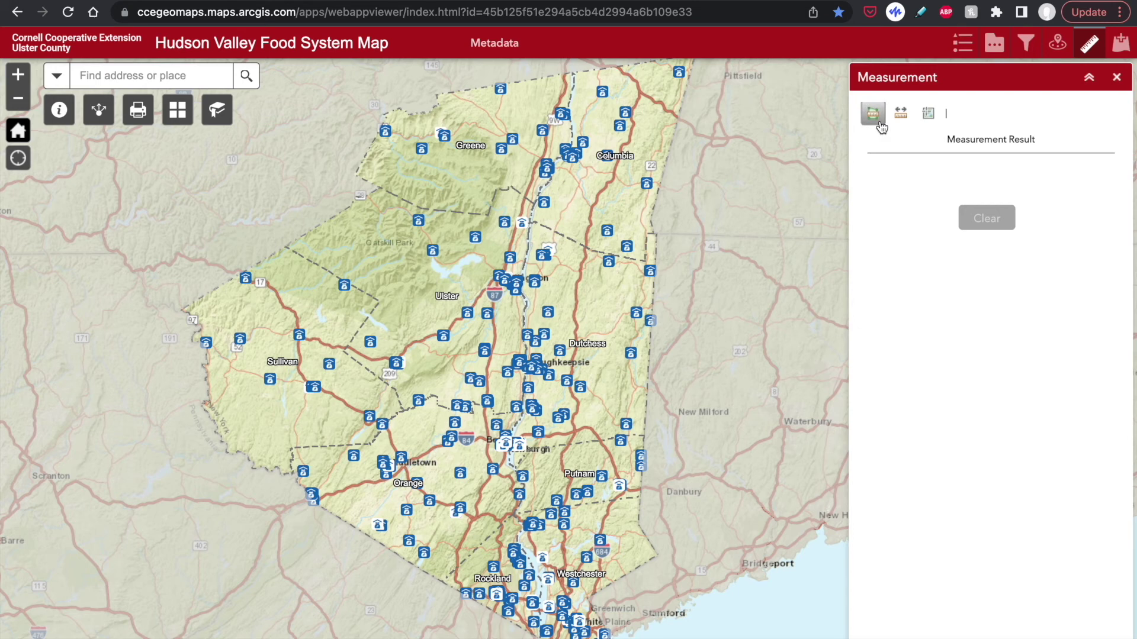
{"action": "left_click", "coordinate": [881, 126]}
{"action": "left_click", "coordinate": [393, 265]}
{"action": "left_click", "coordinate": [368, 331]}
{"action": "left_click", "coordinate": [466, 358]}
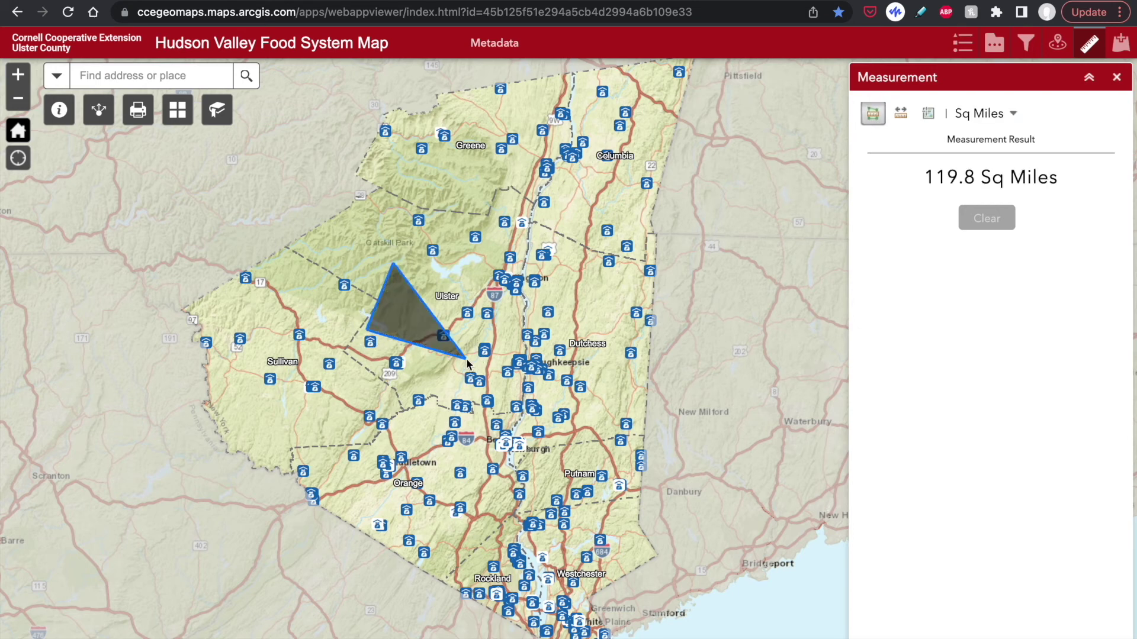
{"action": "double_click", "coordinate": [468, 288]}
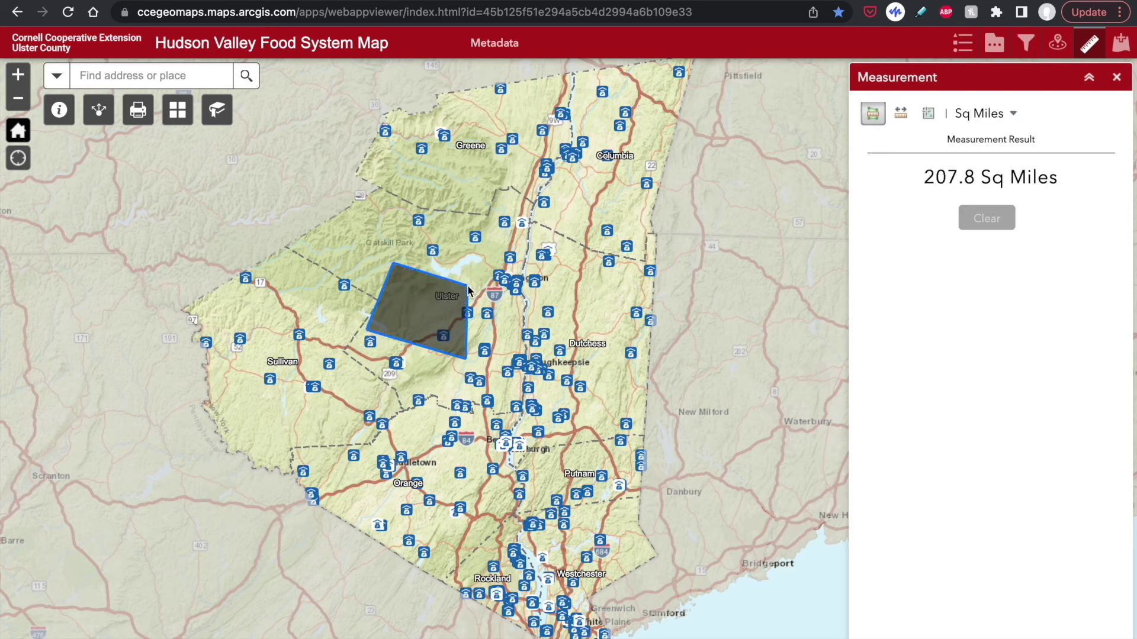
{"action": "left_click", "coordinate": [976, 225]}
Step: Measure the distance in miles between two emergency food sites in northern and southwestern Ulster County, and clear the measurement
{"action": "left_click", "coordinate": [900, 113]}
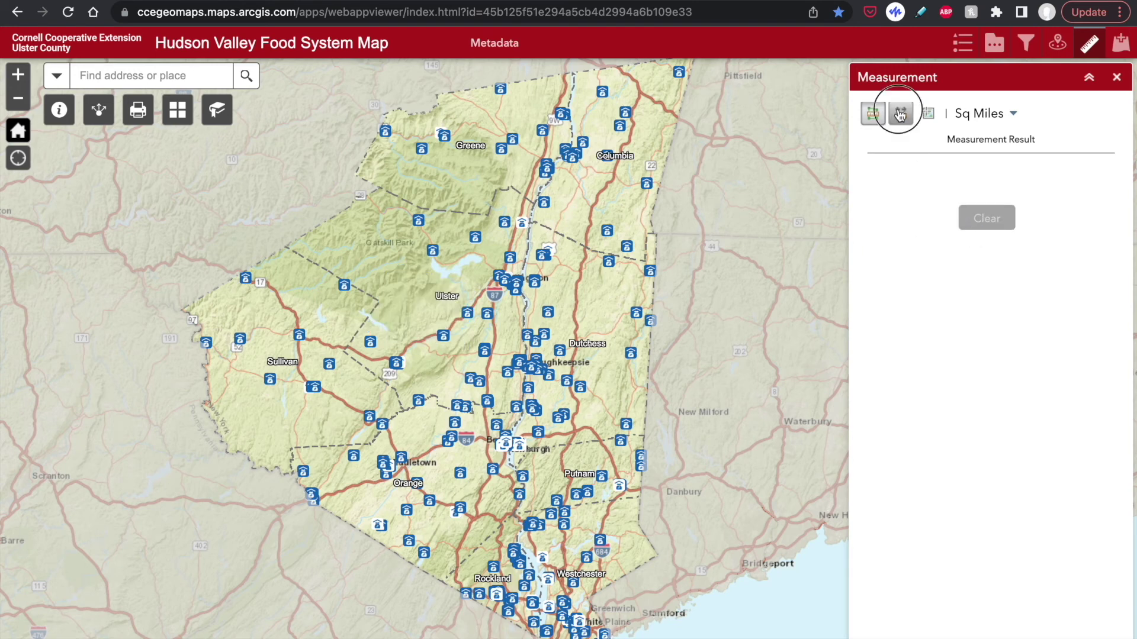
{"action": "left_click", "coordinate": [418, 218]}
{"action": "double_click", "coordinate": [396, 358]}
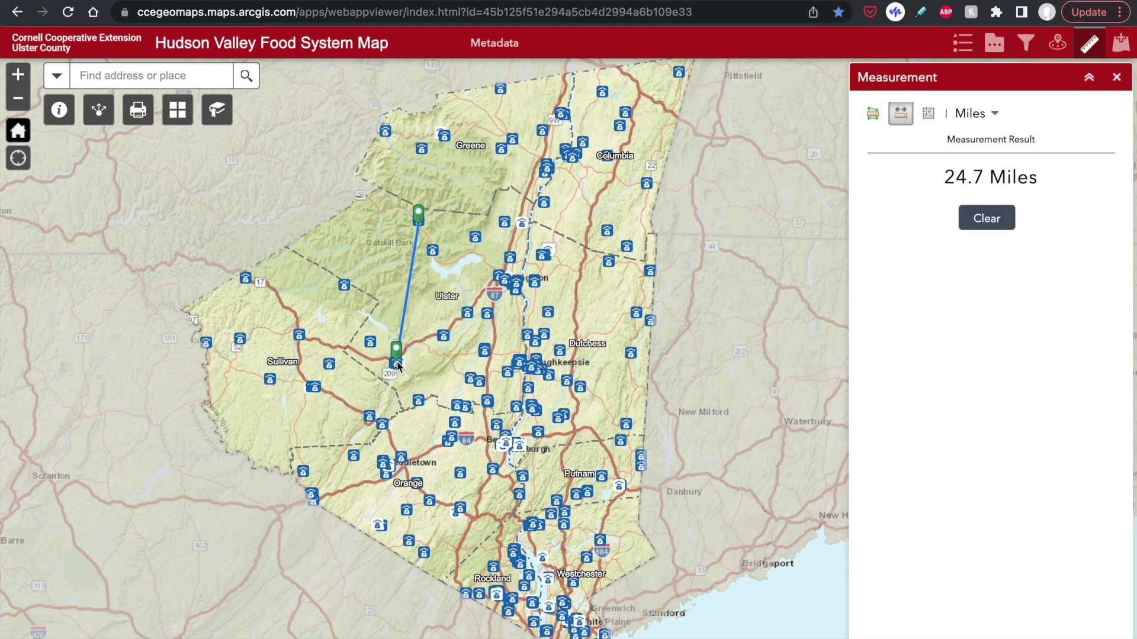
{"action": "left_click", "coordinate": [977, 218]}
Step: Get the latitude and longitude in degrees of a point west of the Ulster label, and clear the measurement
{"action": "left_click", "coordinate": [927, 113]}
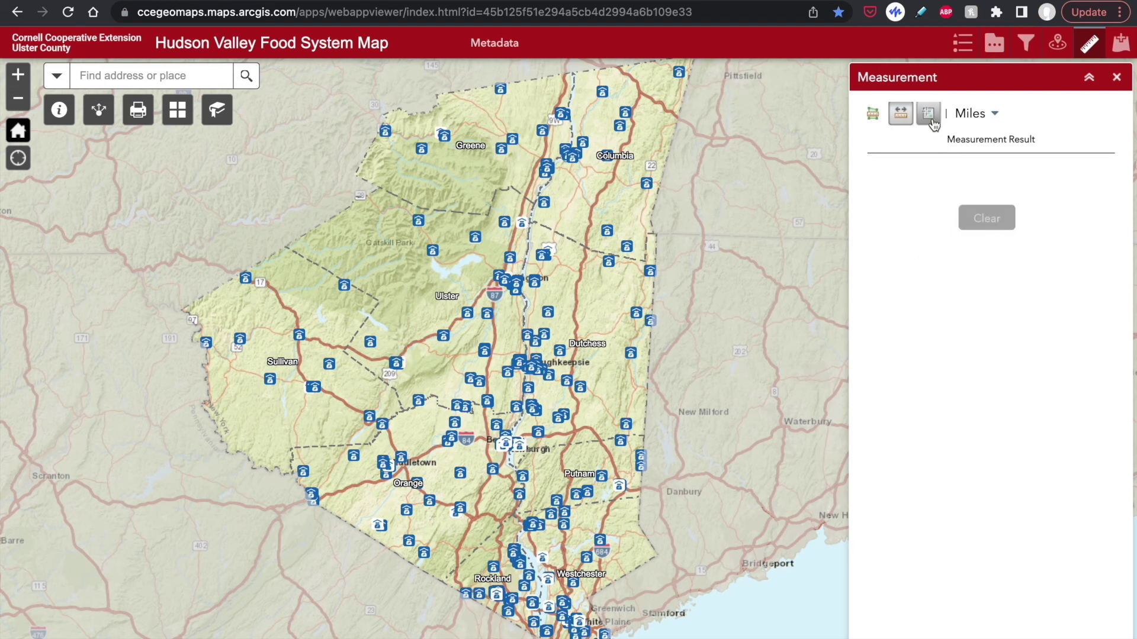
{"action": "left_click", "coordinate": [404, 288]}
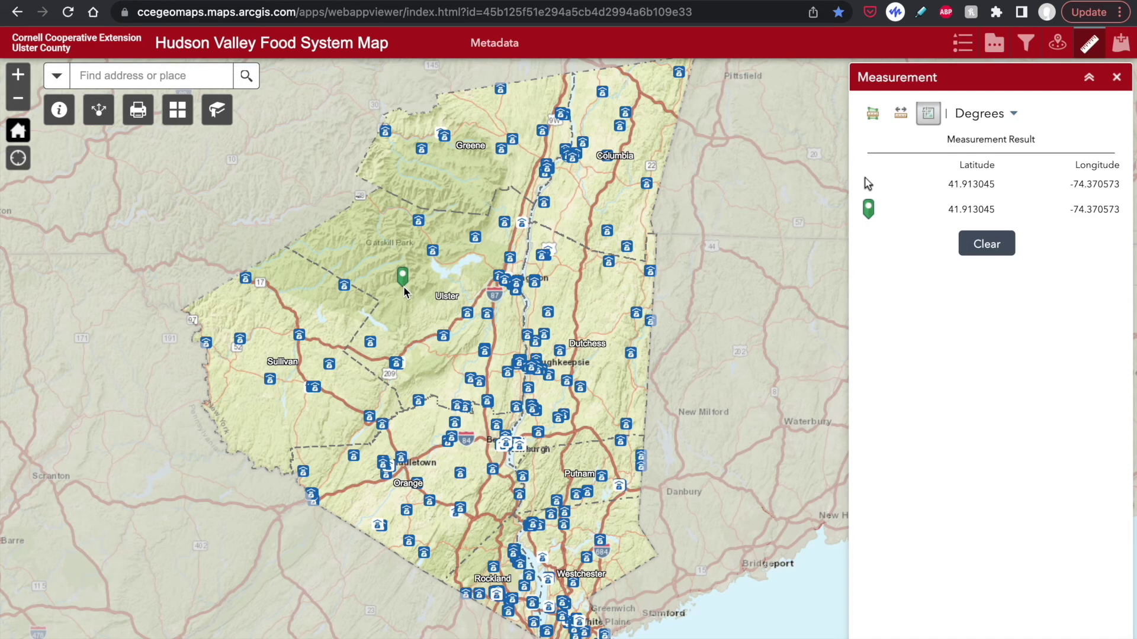
{"action": "left_click", "coordinate": [995, 250]}
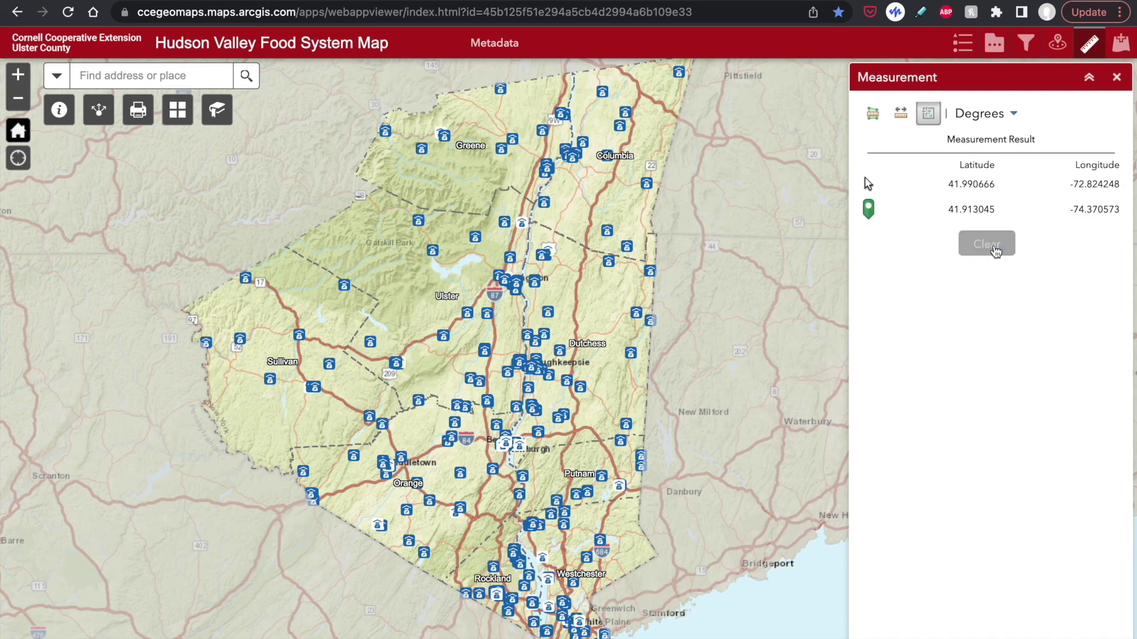
Step: Switch to distance measurement, set the unit to Meters, and return it to Miles
{"action": "left_click", "coordinate": [900, 114]}
{"action": "left_click", "coordinate": [993, 115]}
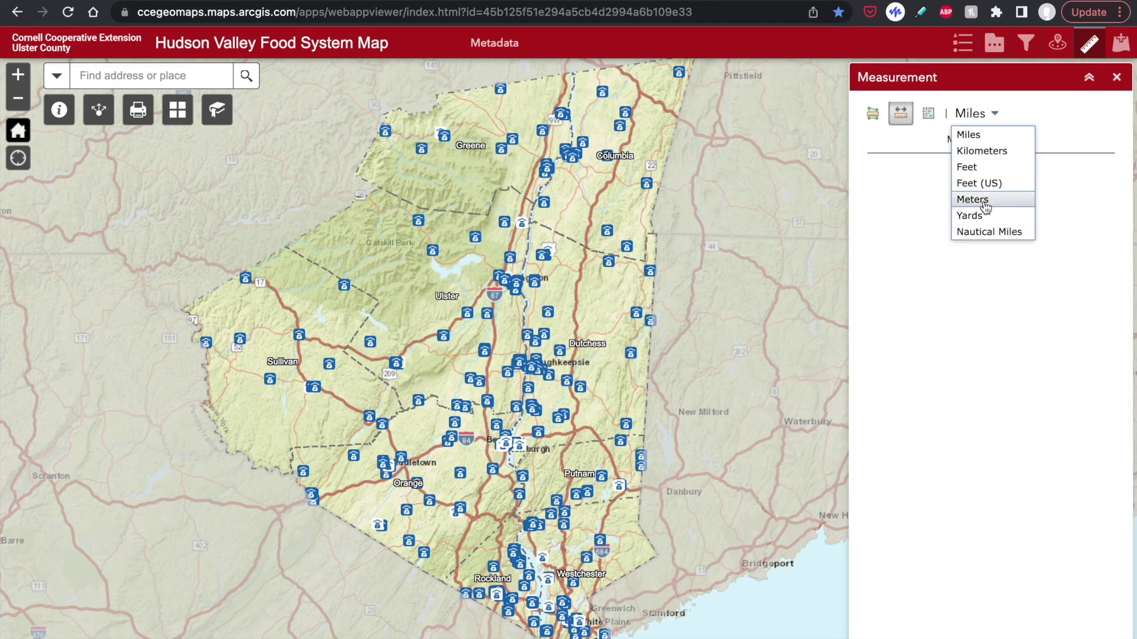
{"action": "left_click", "coordinate": [986, 205]}
{"action": "left_click", "coordinate": [1006, 122]}
{"action": "left_click", "coordinate": [994, 136]}
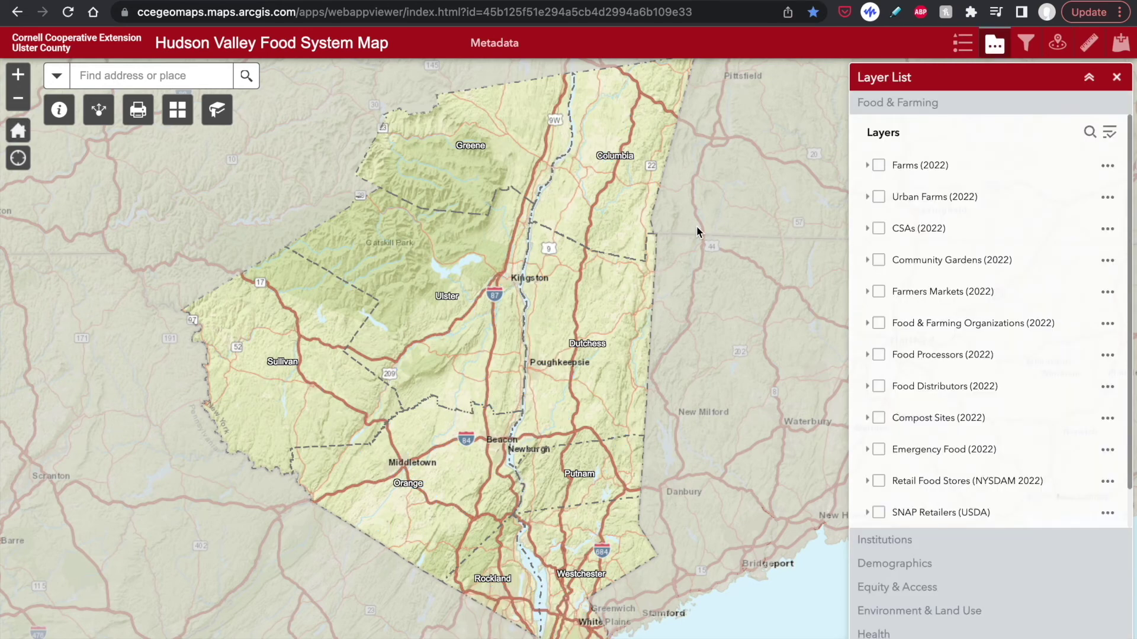
Step: Search ArcGIS Online for "summer meals" in Add Data and add the USDA Summer Meal Sites 2020 layer to the map
{"action": "left_click", "coordinate": [1121, 43]}
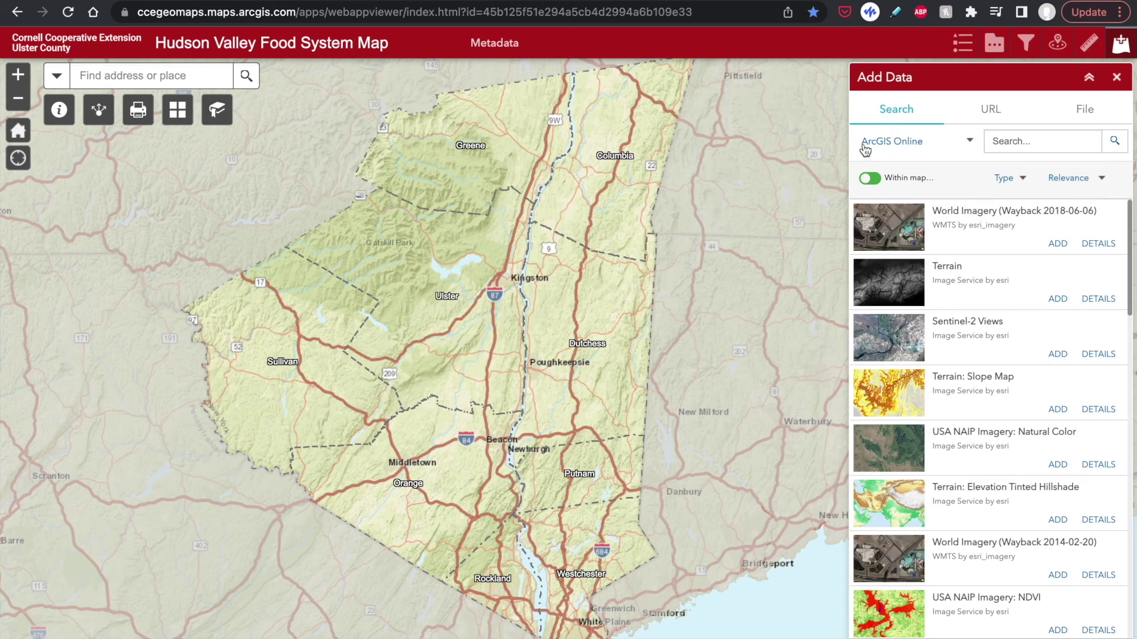
{"action": "left_click", "coordinate": [1041, 146]}
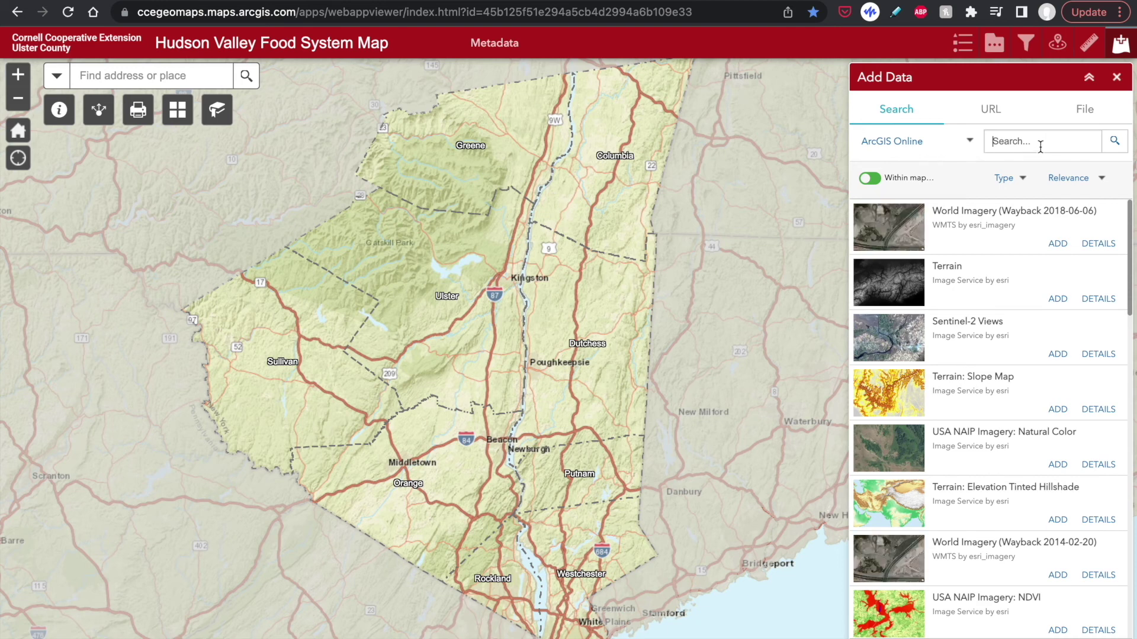
{"action": "type", "text": "summer meals"}
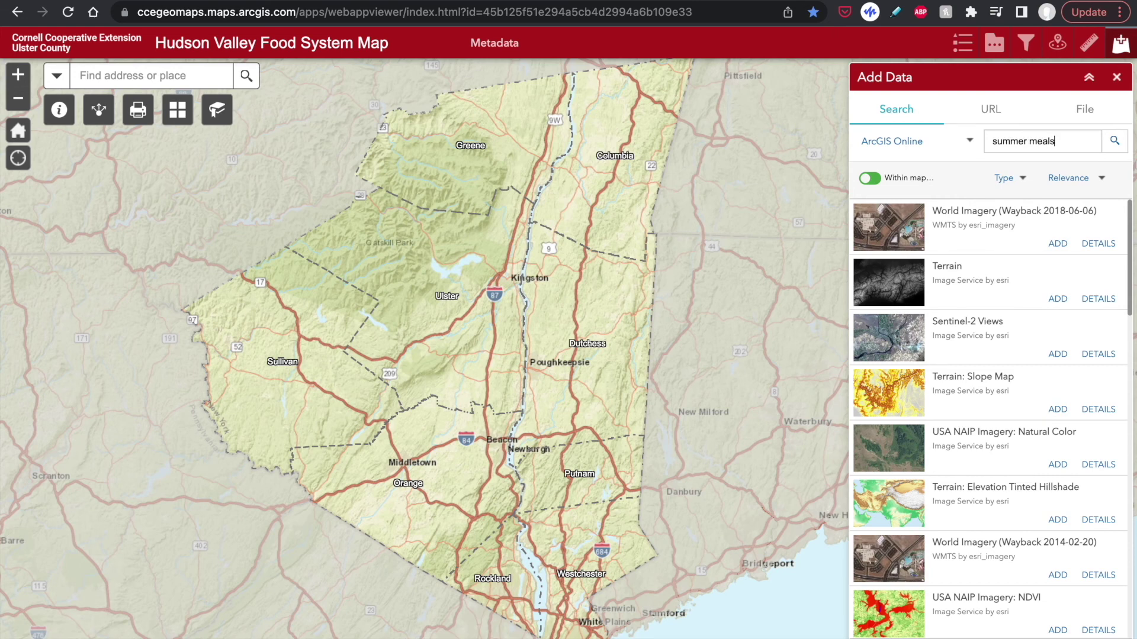
{"action": "left_click", "coordinate": [1057, 244]}
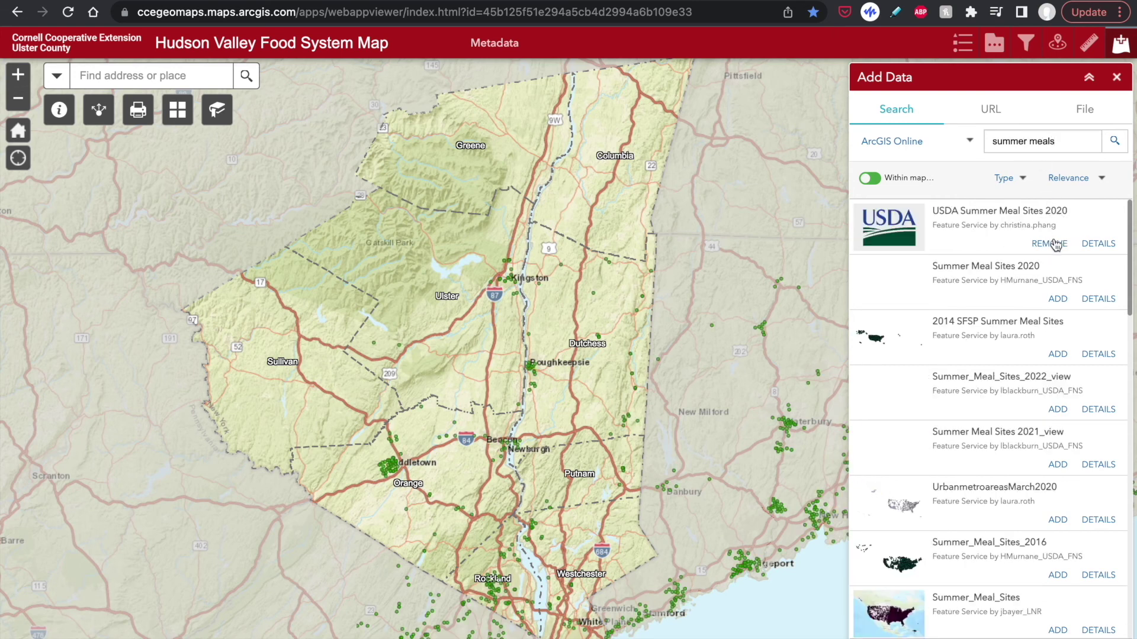
Step: Examine the service types and sample URLs available for adding a layer from a URL
{"action": "left_click", "coordinate": [991, 111]}
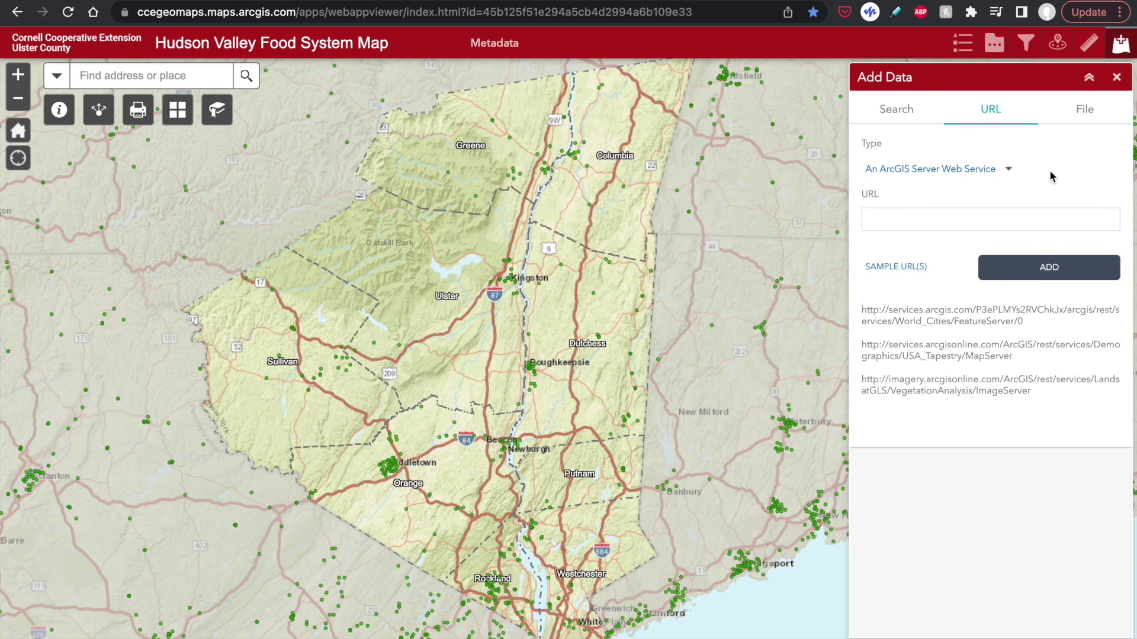
{"action": "left_click", "coordinate": [1009, 170]}
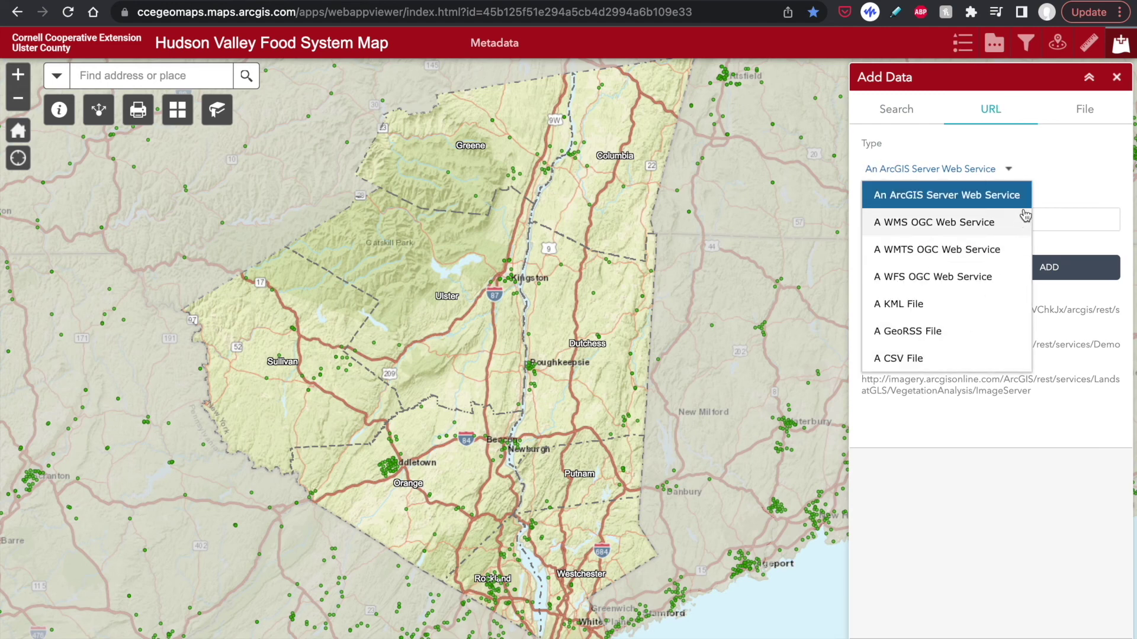
{"action": "left_click", "coordinate": [1009, 170]}
{"action": "left_click_drag", "start_coordinate": [861, 311], "coordinate": [1031, 325]}
{"action": "left_click", "coordinate": [1044, 331]}
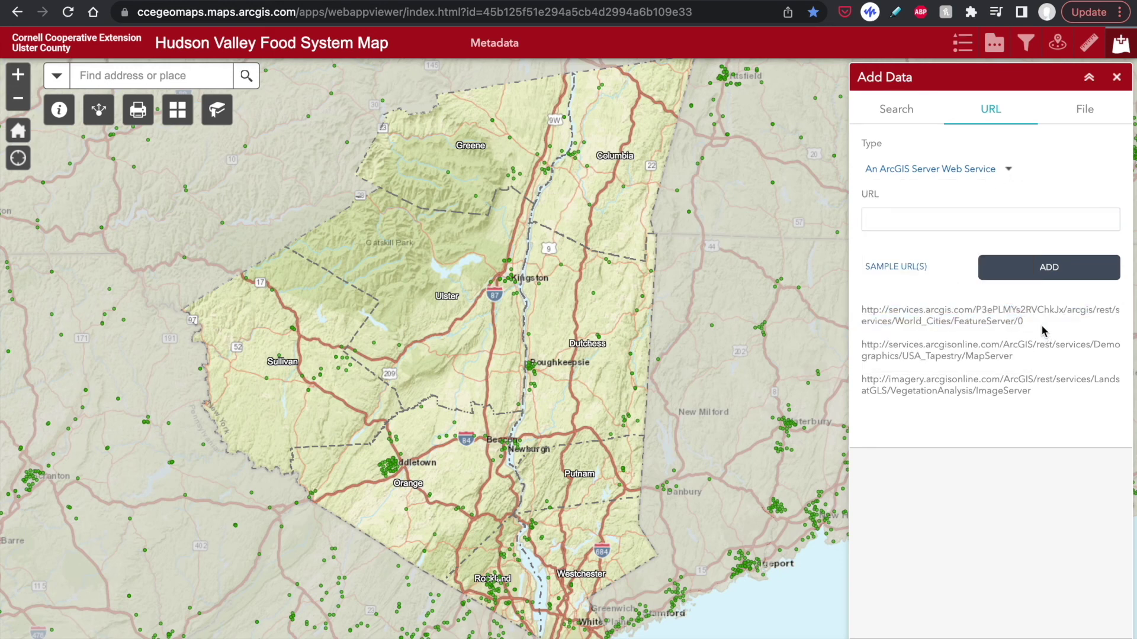
{"action": "left_click", "coordinate": [976, 215]}
{"action": "left_click", "coordinate": [957, 217]}
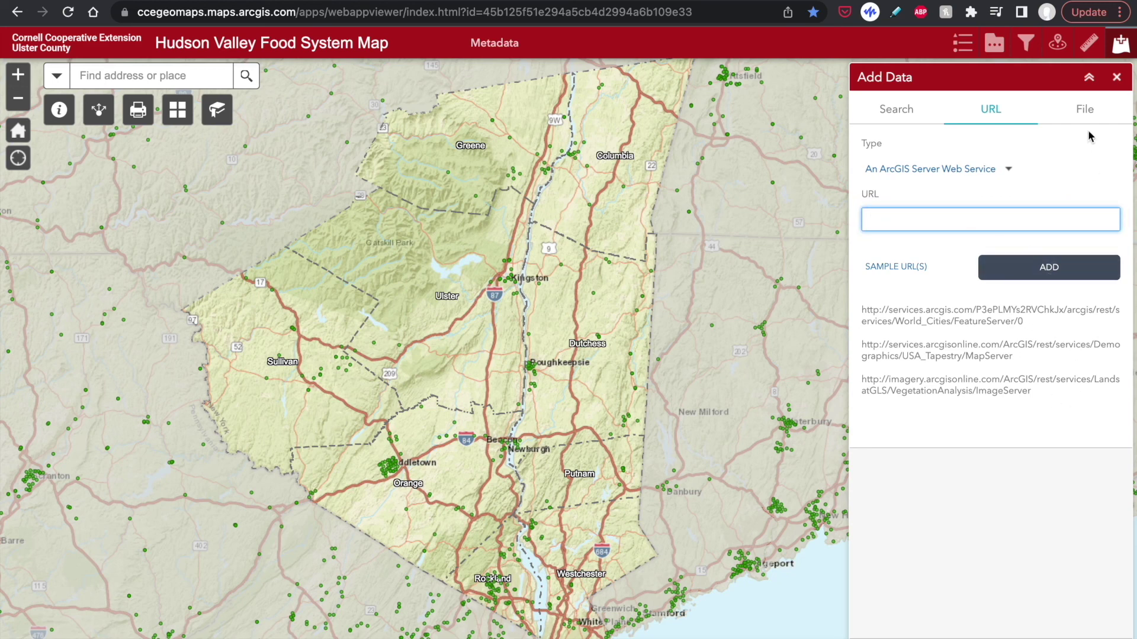
Step: Review which file types can be uploaded as map data, and dismiss the help information
{"action": "left_click", "coordinate": [1089, 112]}
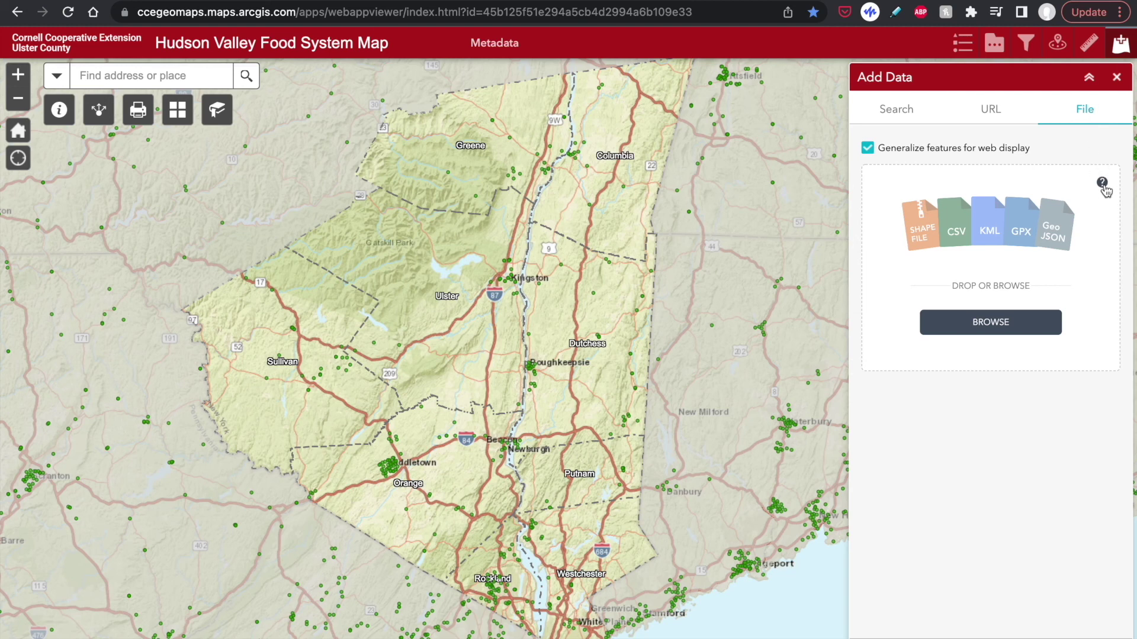
{"action": "left_click", "coordinate": [1102, 184]}
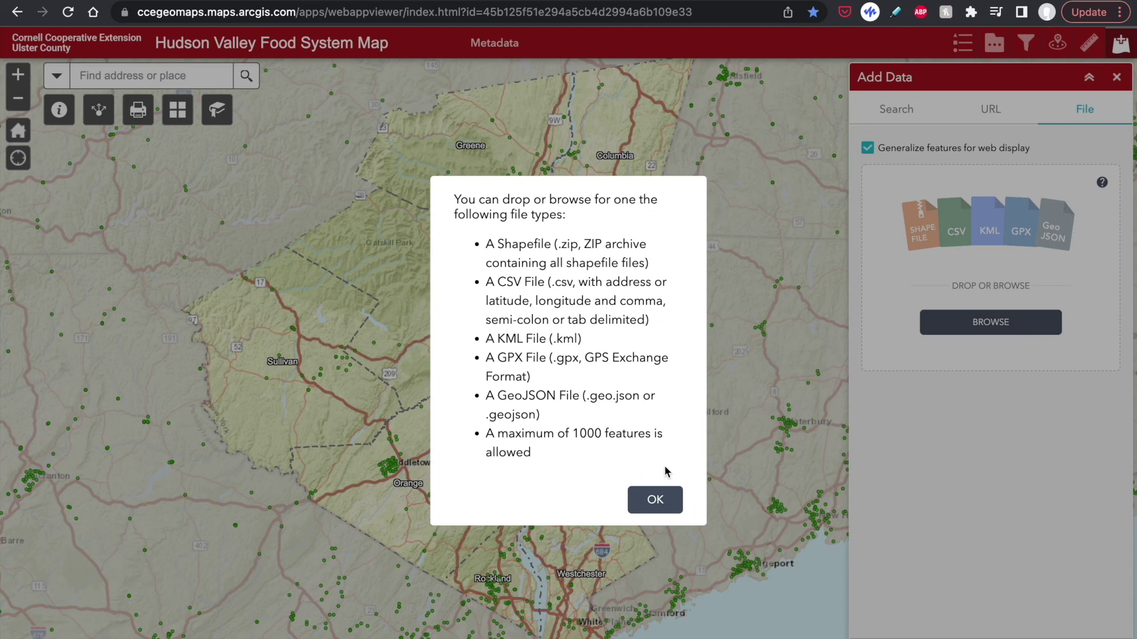
{"action": "left_click", "coordinate": [657, 499]}
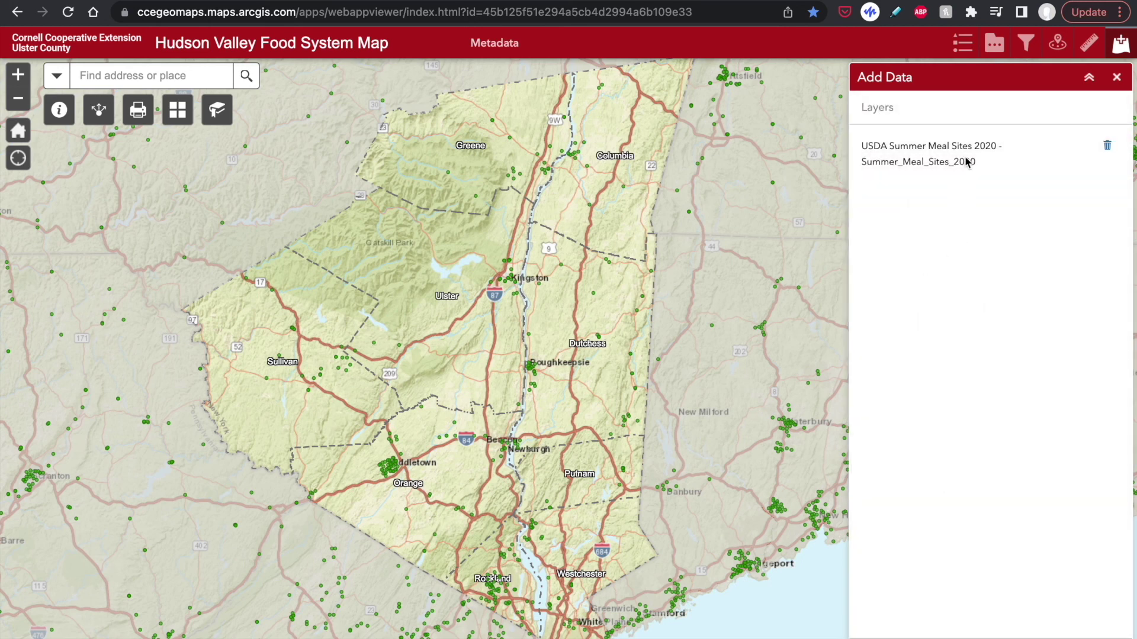
Step: Check the USDA Summer Meal Sites 2020 layer in the layer list, remove it from the added data, and close Add Data
{"action": "left_click", "coordinate": [993, 45]}
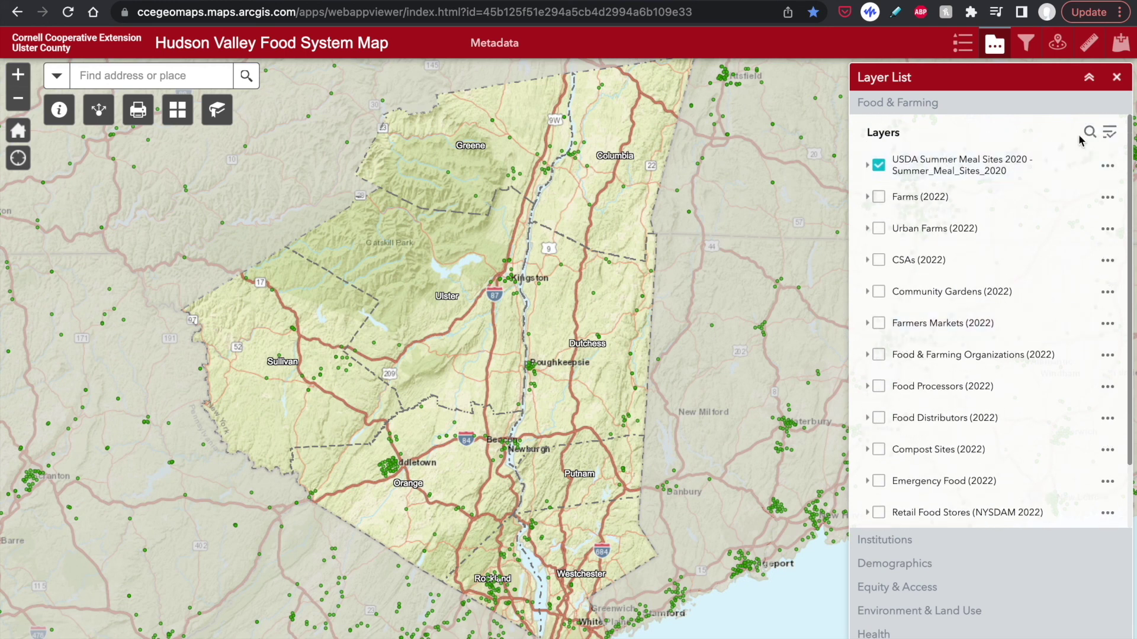
{"action": "left_click", "coordinate": [1127, 50]}
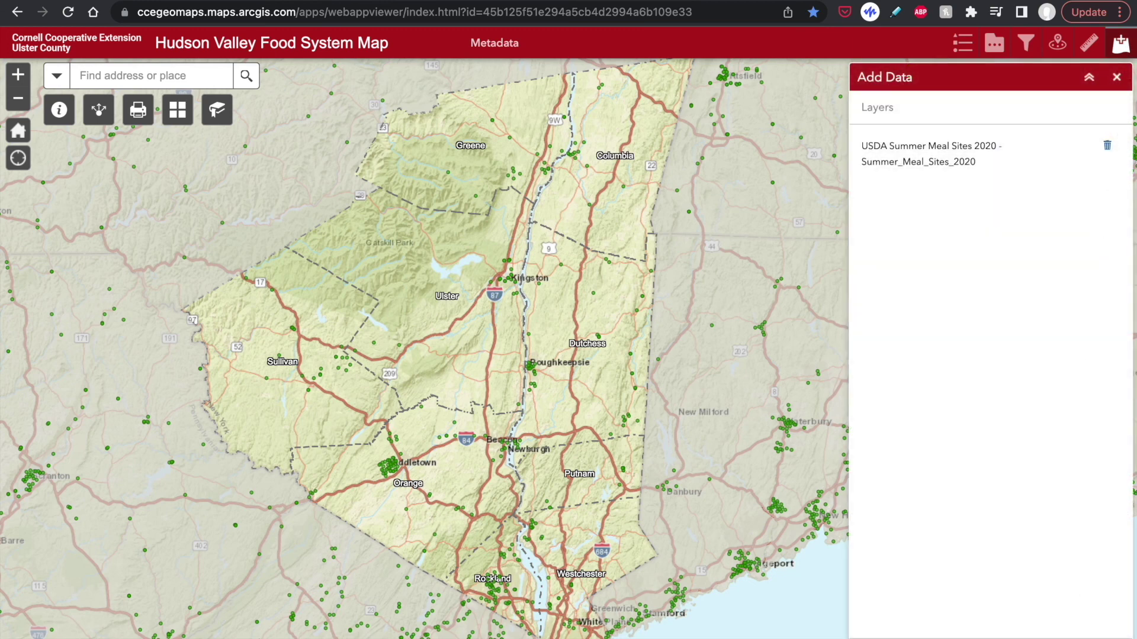
{"action": "left_click", "coordinate": [1108, 148]}
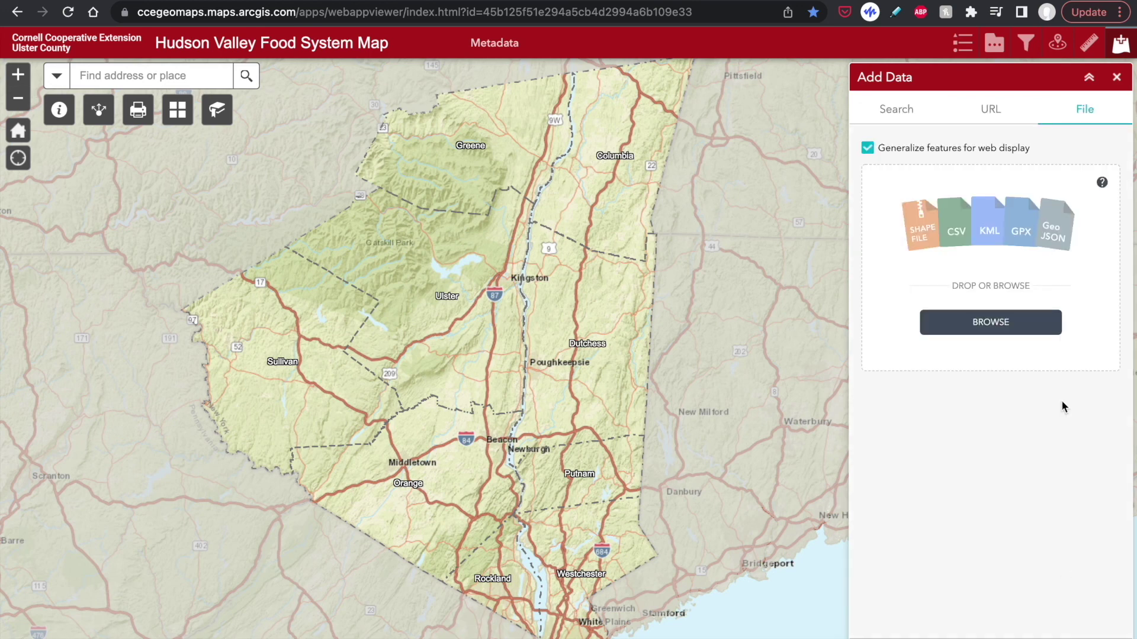
{"action": "left_click", "coordinate": [1122, 51]}
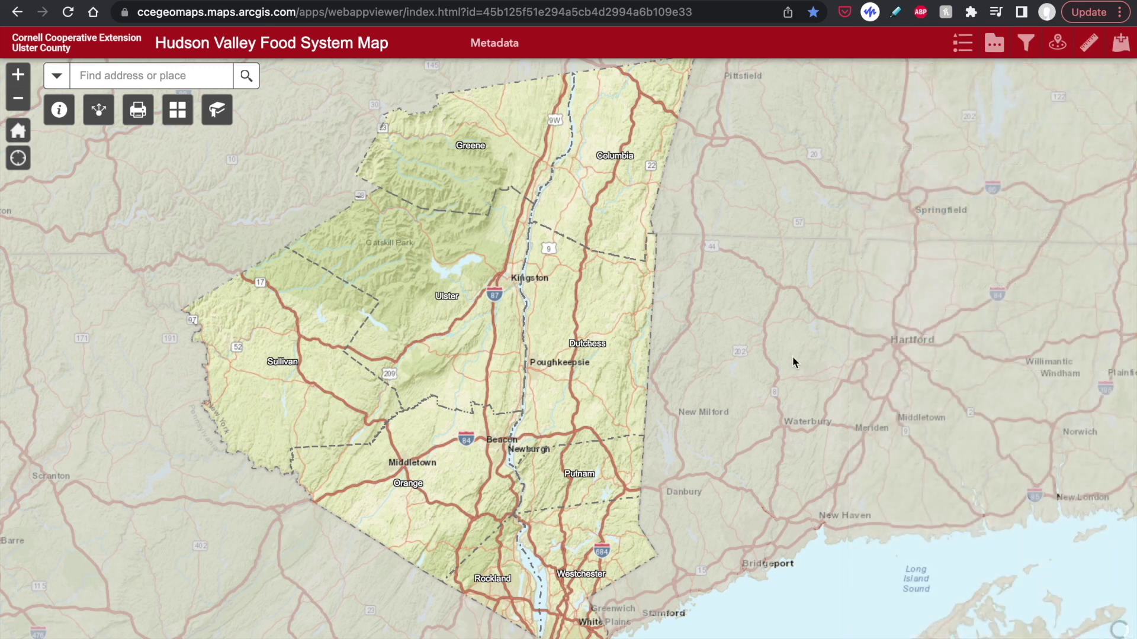